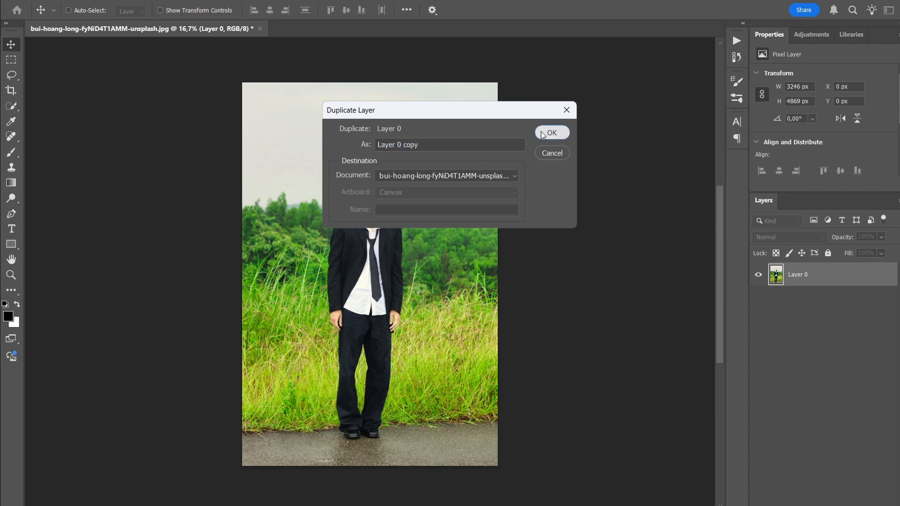
# - Duplicate Layer 0 and remove the background from the copy, checking the cutout with the original layer hidden
pyautogui.click(544, 133)
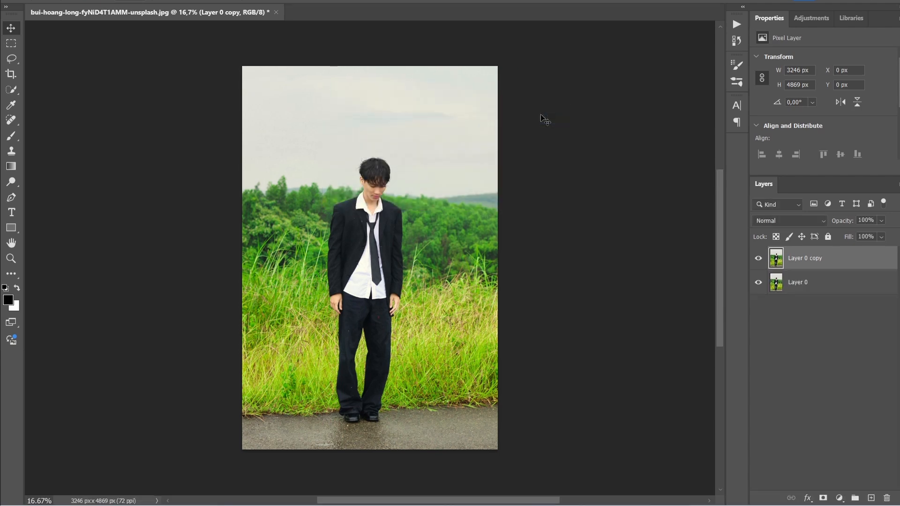
pyautogui.scroll(-3, 810, 109)
pyautogui.click(808, 109)
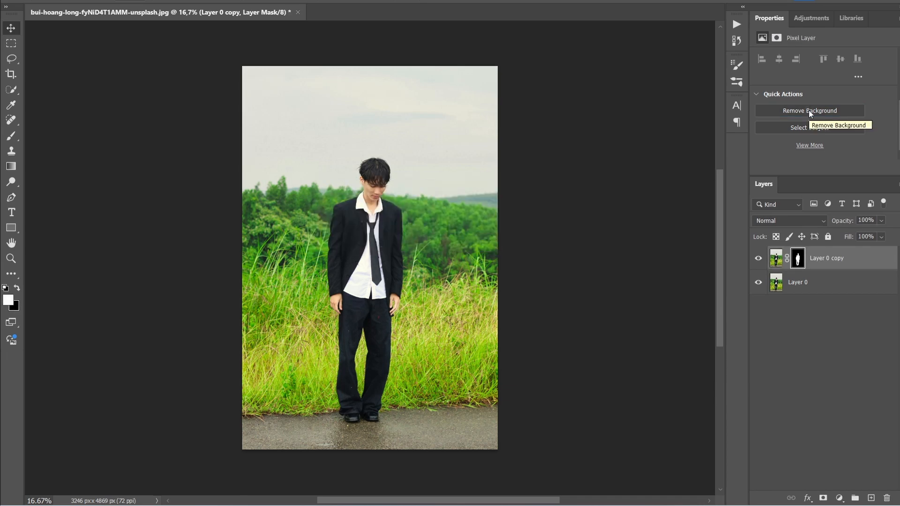
pyautogui.click(759, 283)
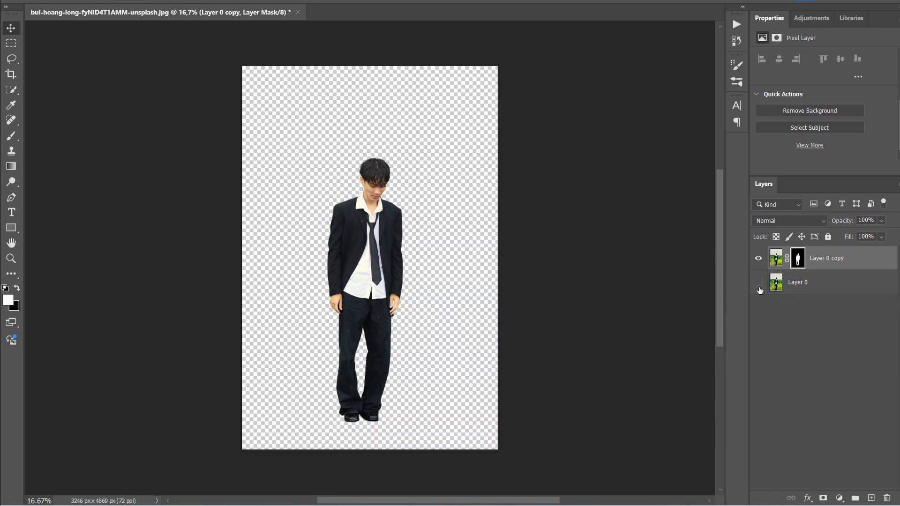
pyautogui.click(759, 285)
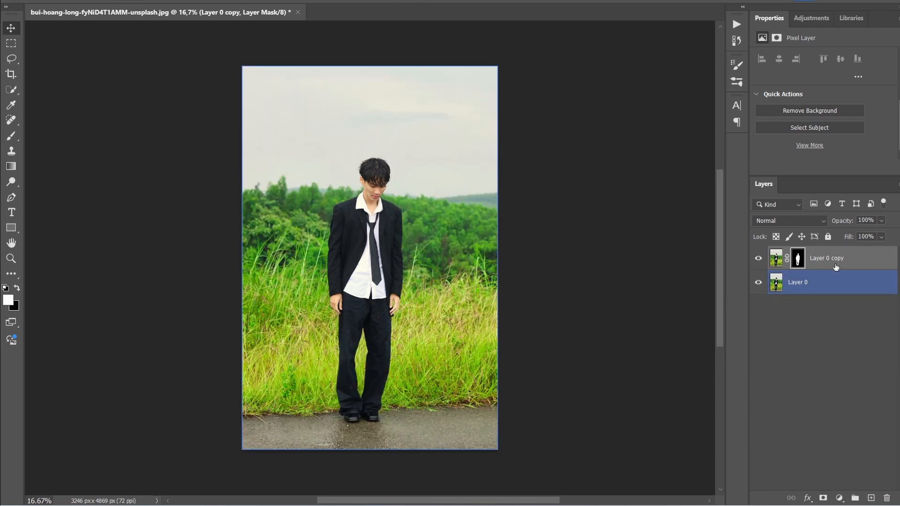
# - Add a white (ffffff) Color Overlay at Normal blend mode and 100% opacity to the cutout layer
pyautogui.click(860, 263)
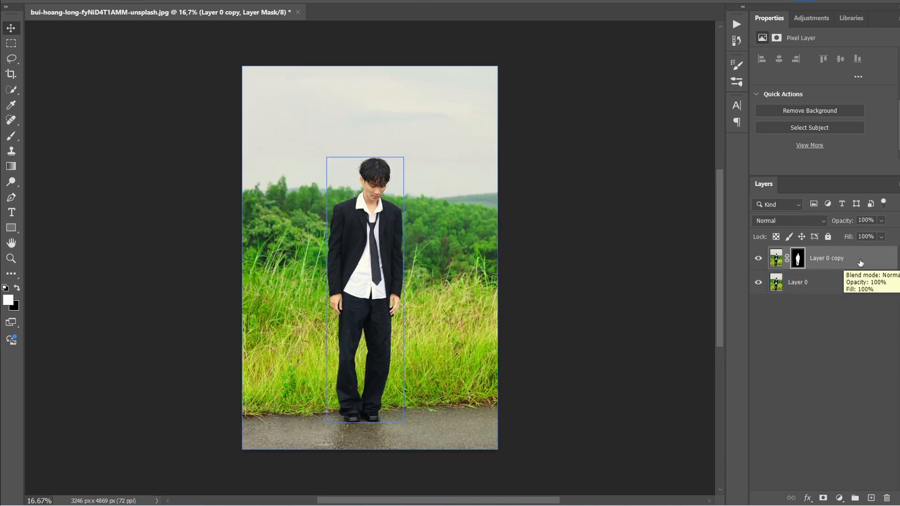
pyautogui.doubleClick(860, 263)
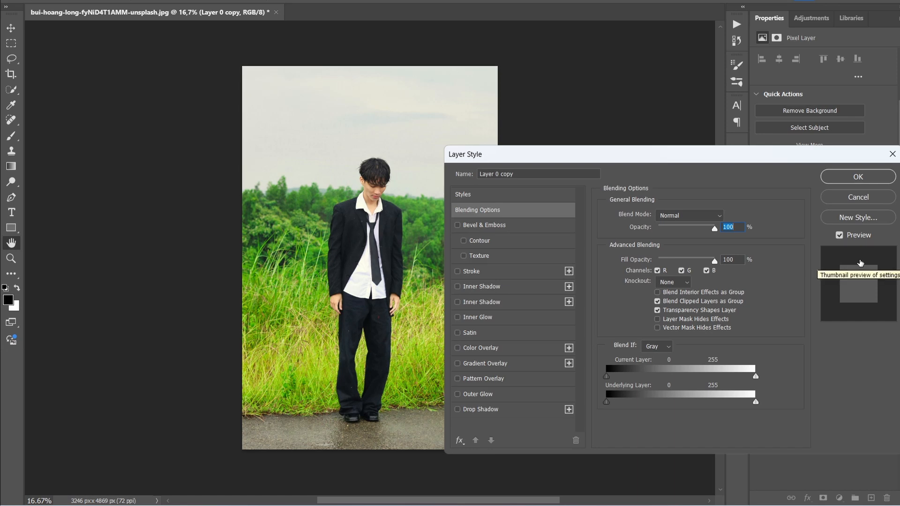
pyautogui.click(480, 348)
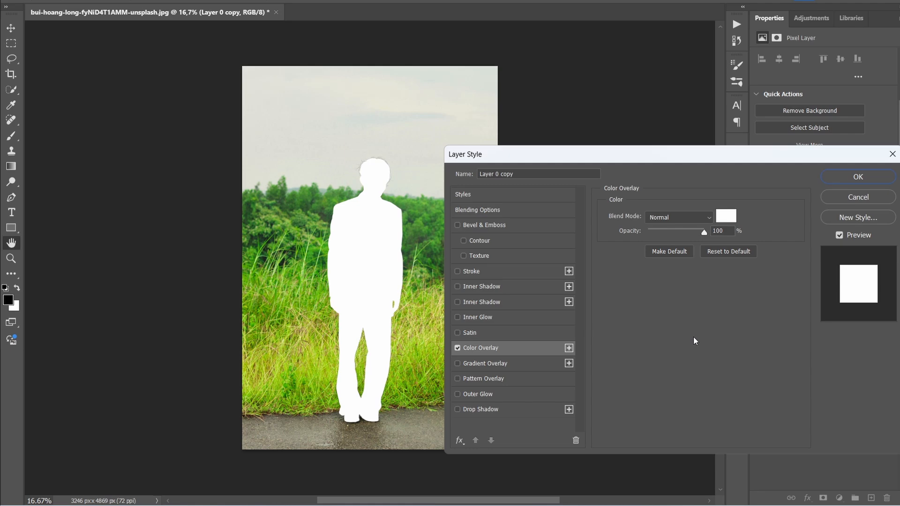
pyautogui.click(725, 218)
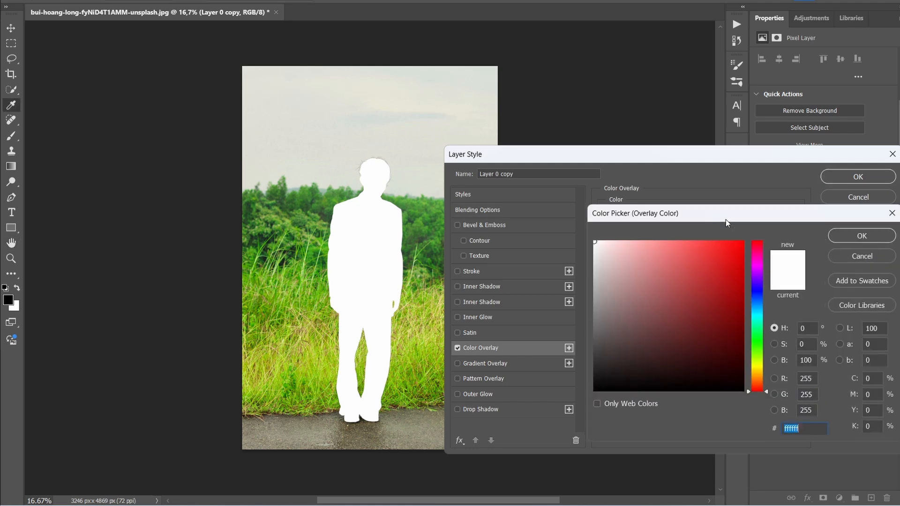
pyautogui.click(844, 237)
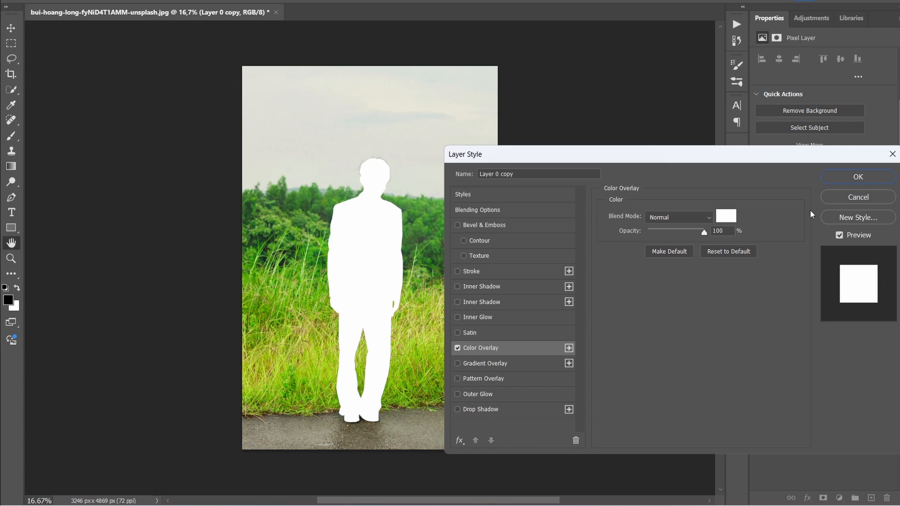
pyautogui.click(839, 175)
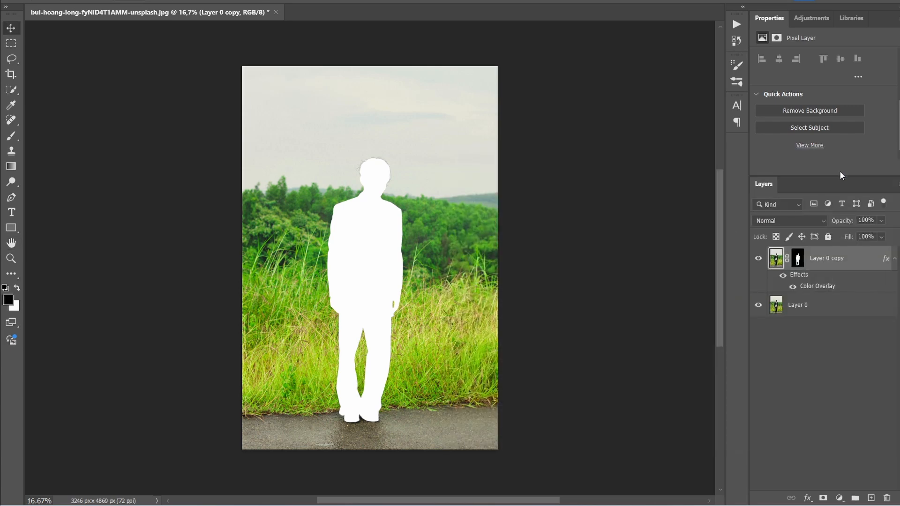
# - Hide the white silhouette layer and select the subject on Layer 0
pyautogui.click(758, 259)
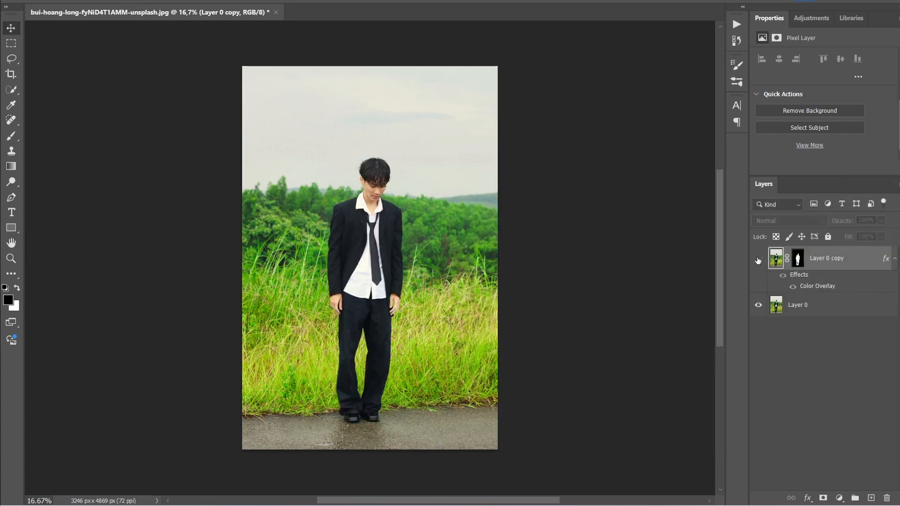
pyautogui.click(820, 302)
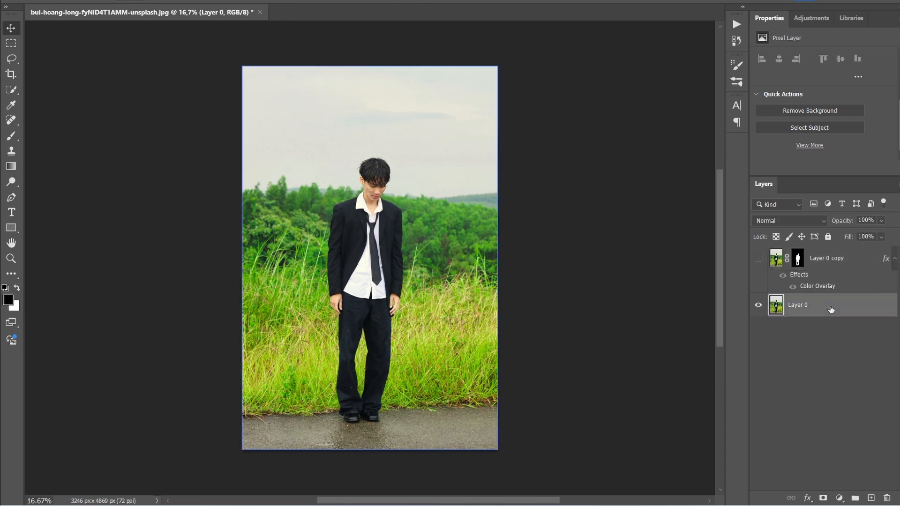
pyautogui.click(803, 124)
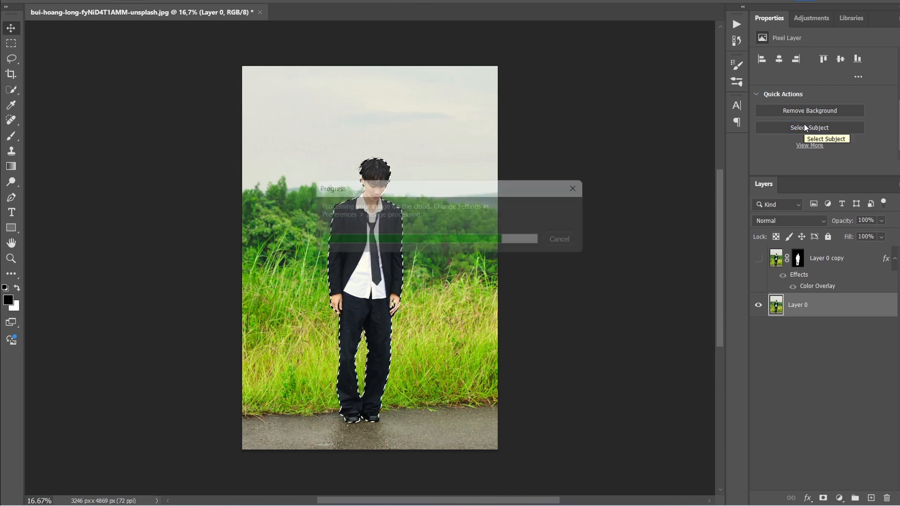
# - Expand the subject selection by 70 pixels
pyautogui.scroll(3, 363, 186)
pyautogui.scroll(3, 362, 186)
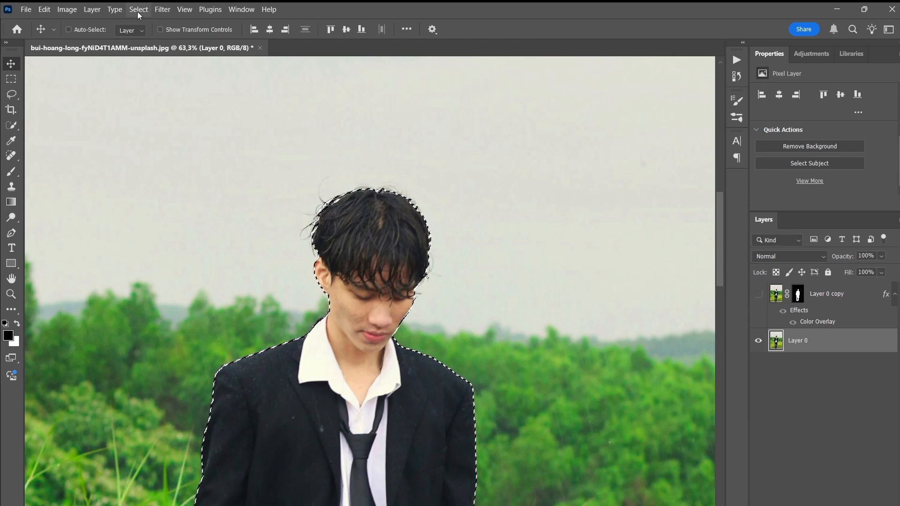
pyautogui.click(137, 12)
pyautogui.moveTo(170, 181)
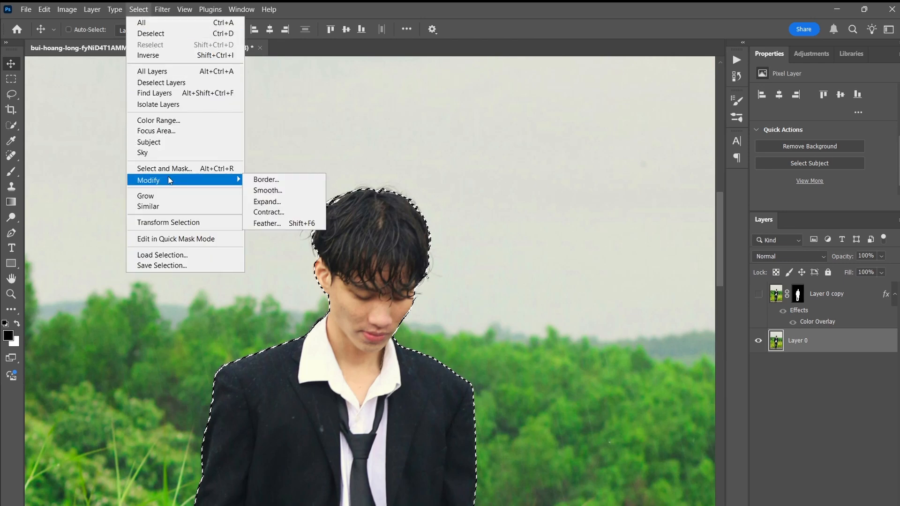
pyautogui.click(267, 202)
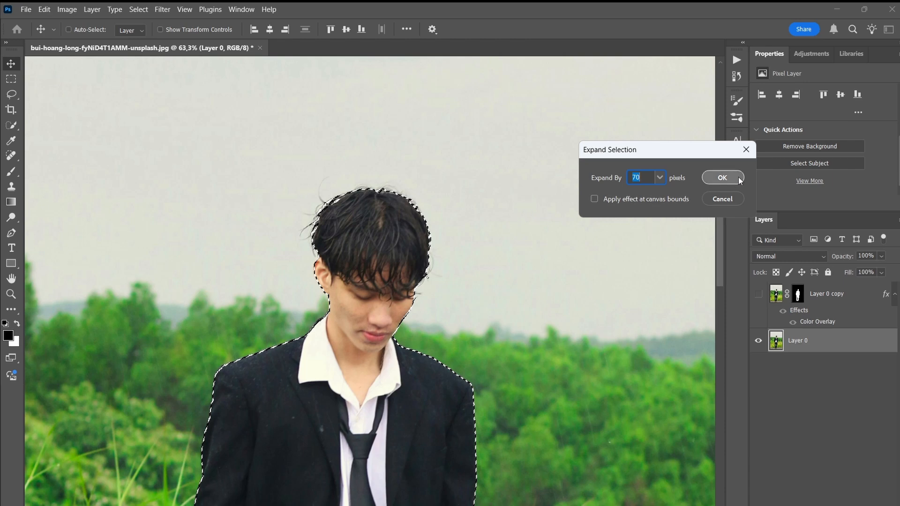
pyautogui.click(721, 178)
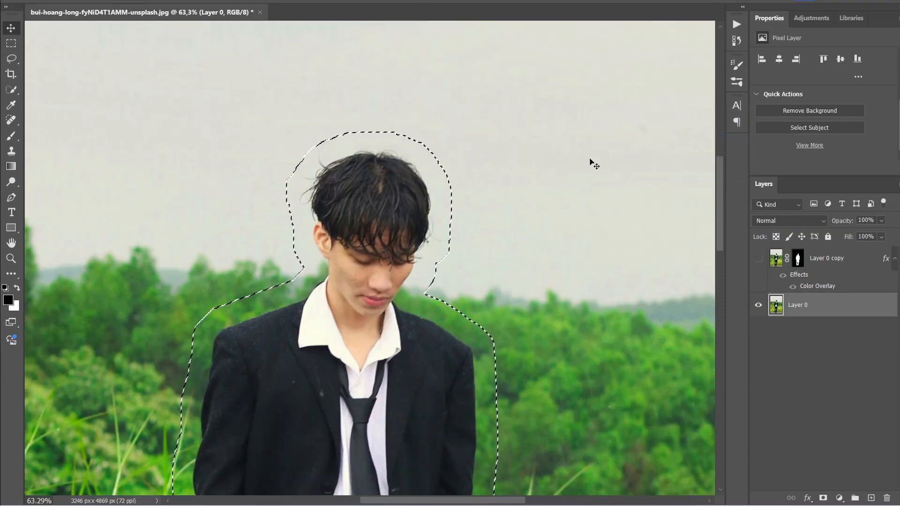
# - Remove the man from Layer 0 by applying Delete and Fill Selection
pyautogui.click(6, 47)
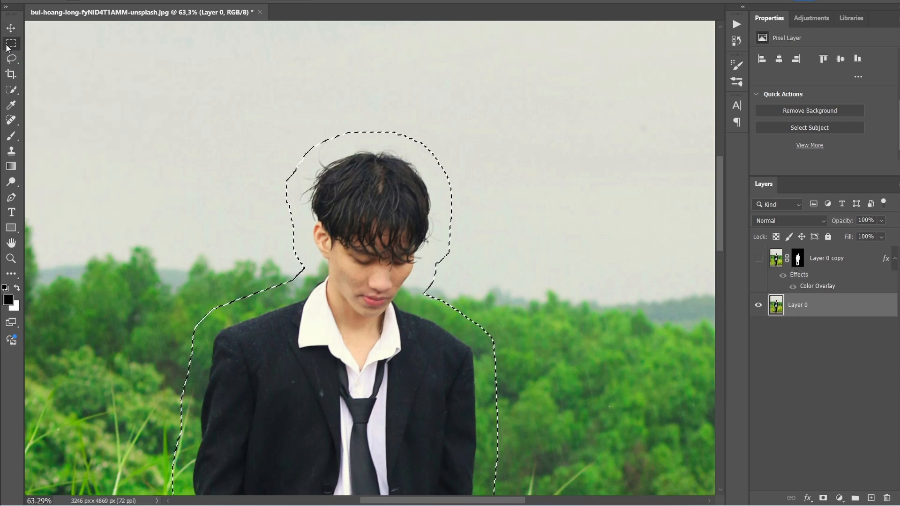
pyautogui.rightClick(471, 100)
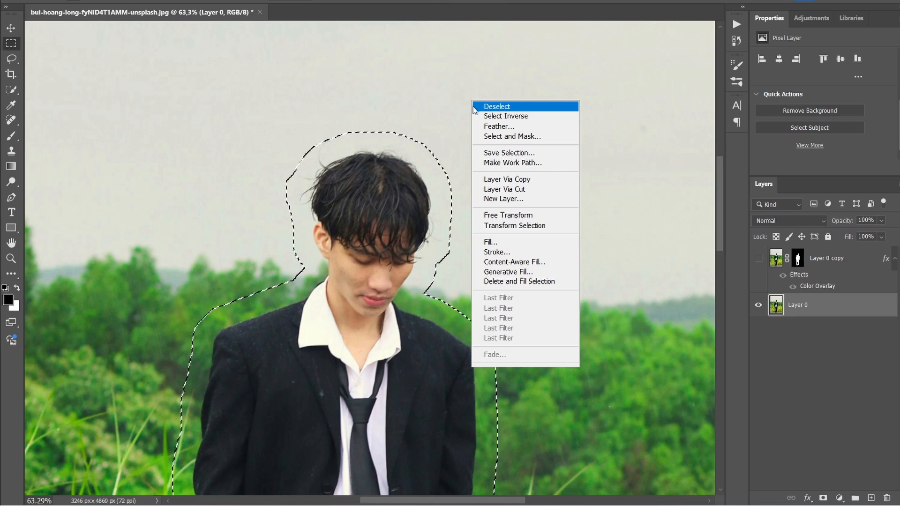
pyautogui.click(525, 283)
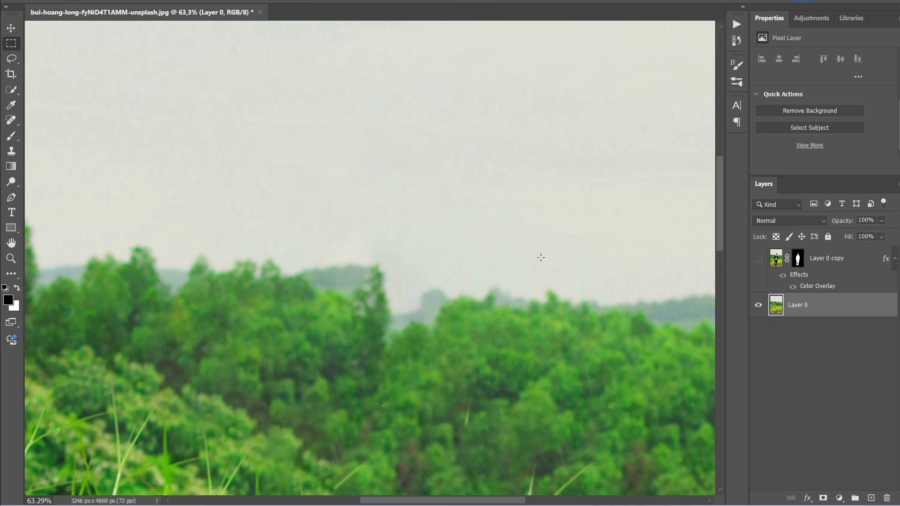
# - Show the white silhouette layer again and duplicate it as a layer named 20
pyautogui.scroll(-5, 541, 257)
pyautogui.scroll(-1, 510, 478)
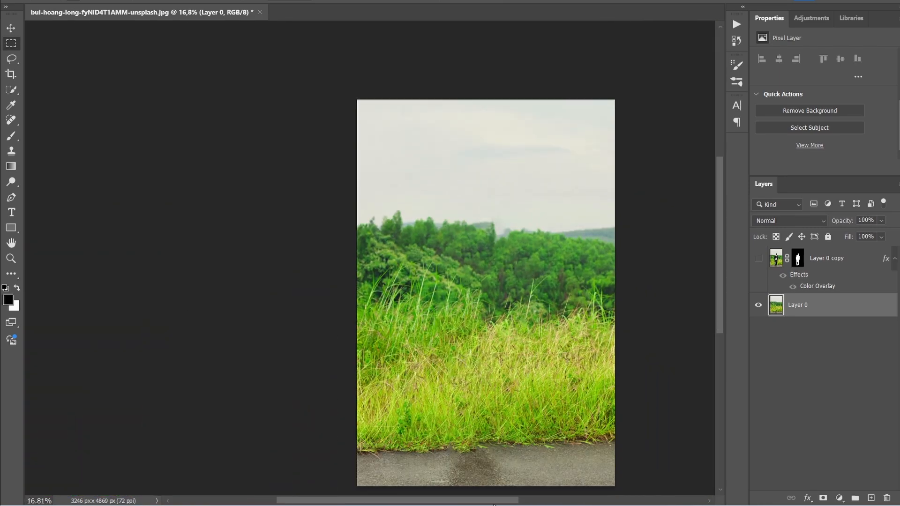
pyautogui.moveTo(492, 502); pyautogui.dragTo(538, 502)
pyautogui.scroll(-4, 533, 421)
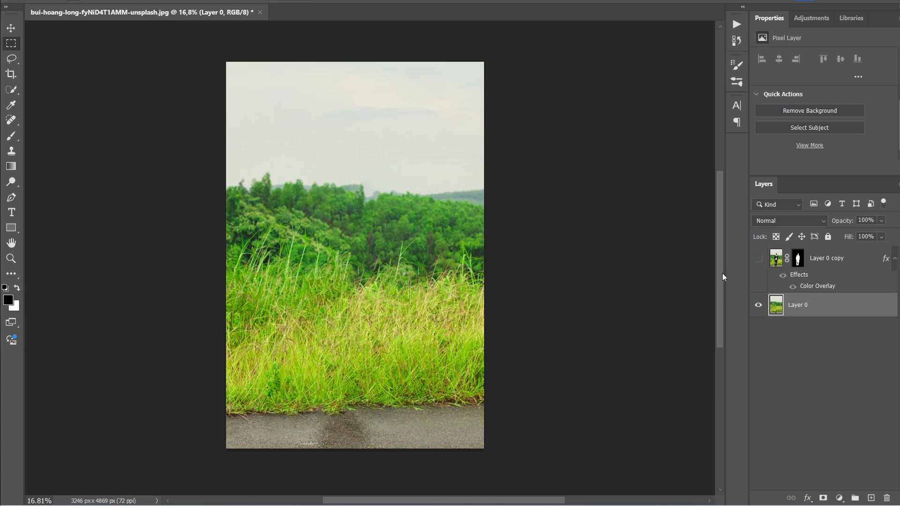
pyautogui.click(758, 259)
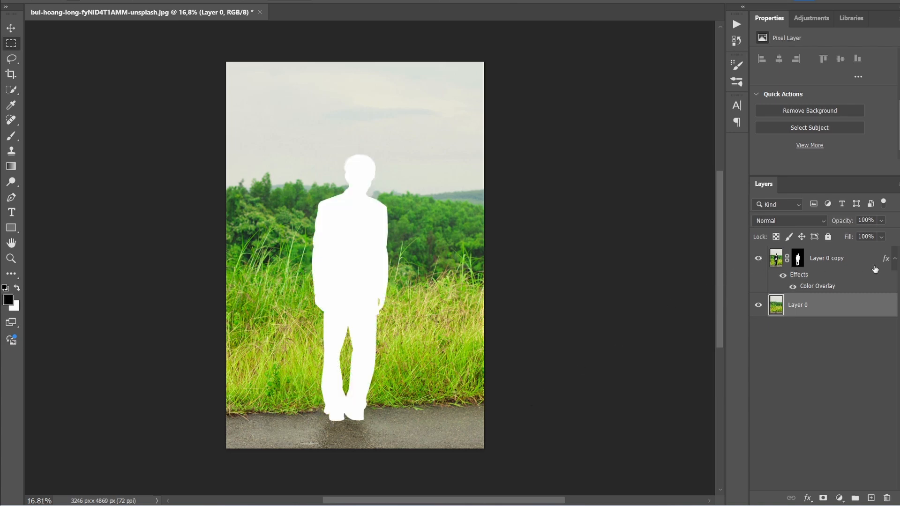
pyautogui.click(859, 259)
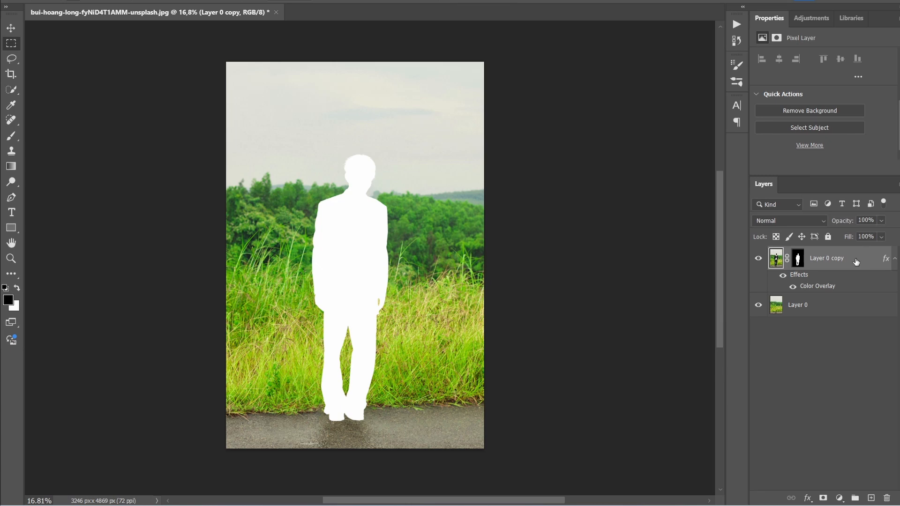
pyautogui.rightClick(856, 261)
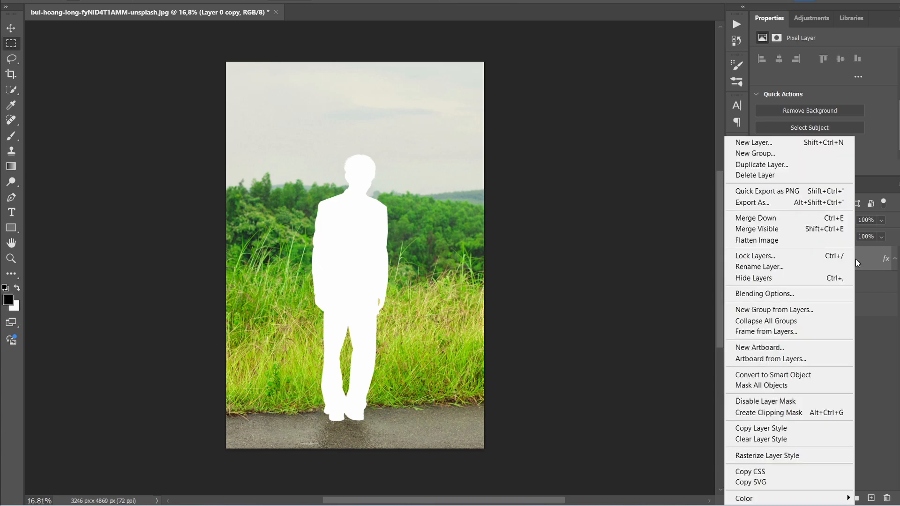
pyautogui.click(776, 166)
pyautogui.write('20')
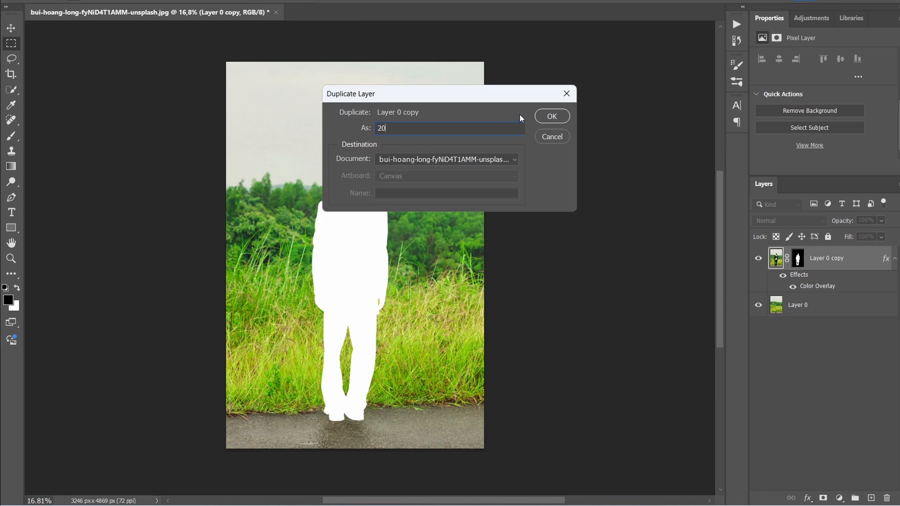
pyautogui.click(557, 117)
# - Duplicate layer 20 as a layer named 40, and duplicate that one as 60
pyautogui.rightClick(833, 261)
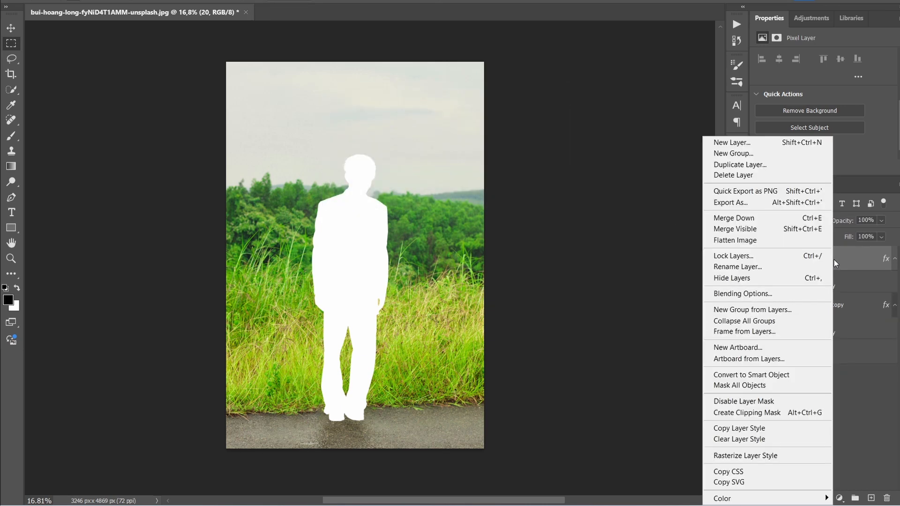
pyautogui.click(749, 164)
pyautogui.write('40')
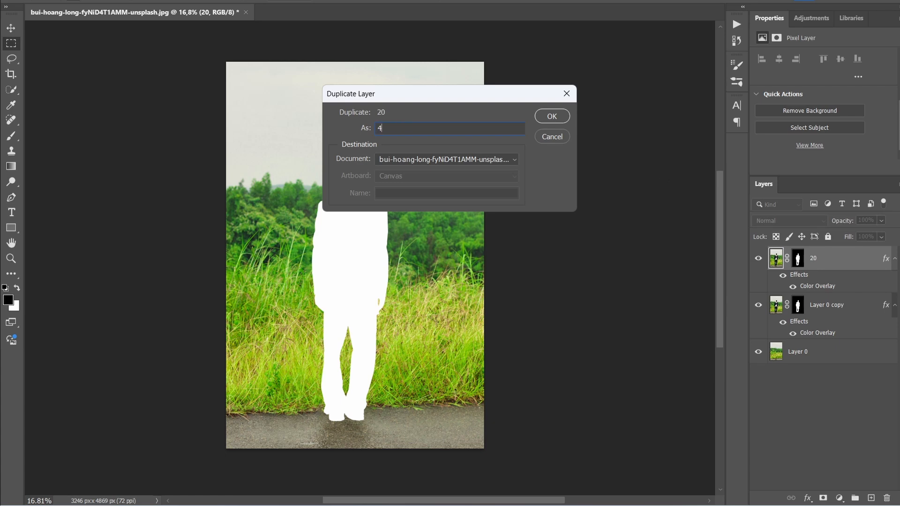
pyautogui.click(552, 120)
pyautogui.rightClick(832, 266)
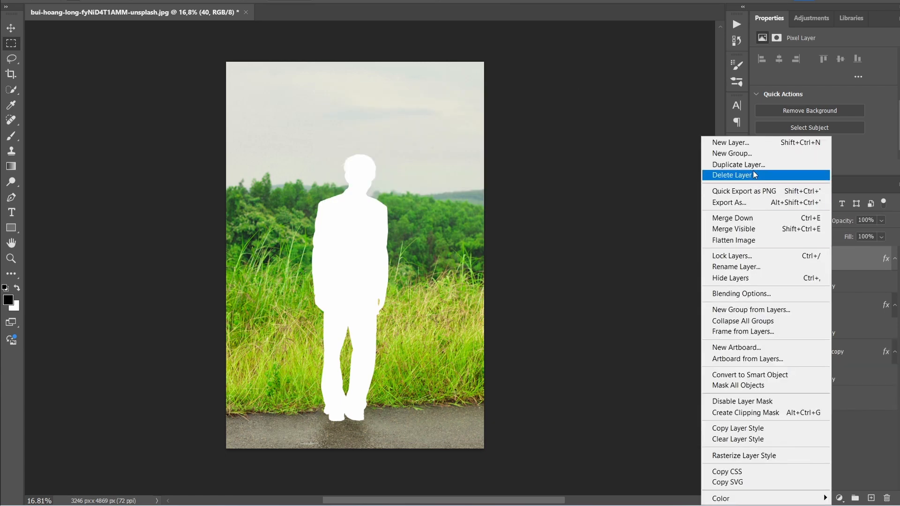
pyautogui.click(750, 164)
pyautogui.write('60')
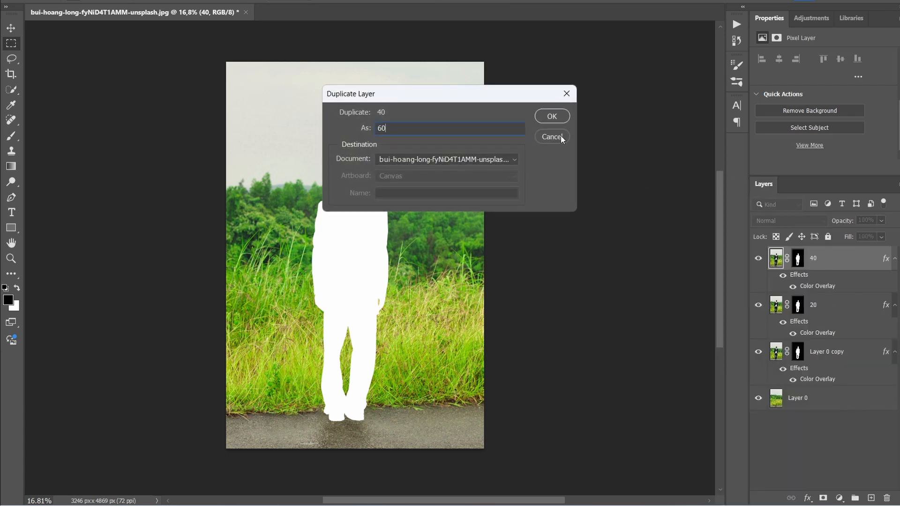
pyautogui.click(545, 117)
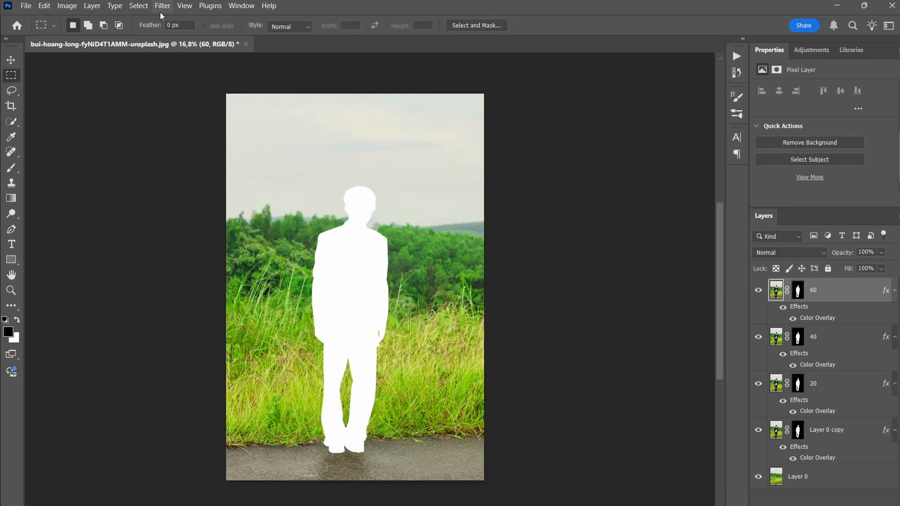
# - Apply a Gaussian Blur with a radius of 60 pixels to layer 60
pyautogui.click(162, 6)
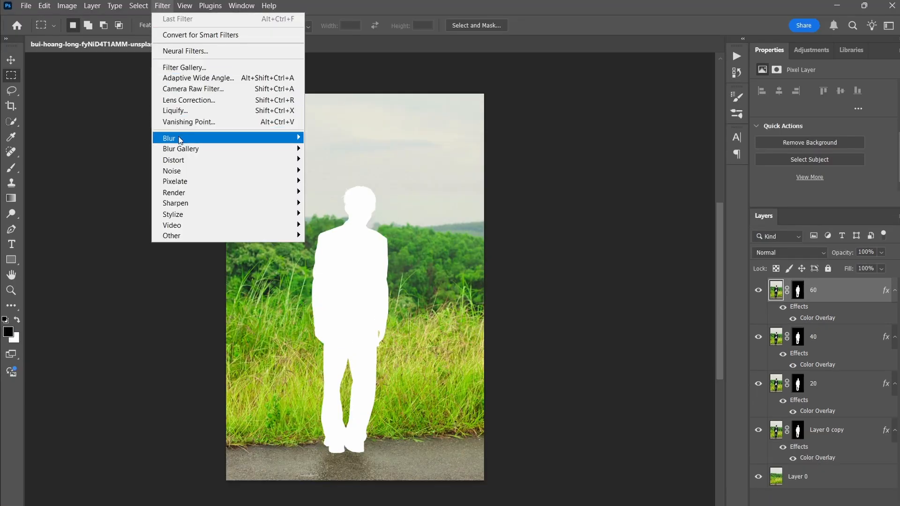
pyautogui.moveTo(193, 138)
pyautogui.click(336, 181)
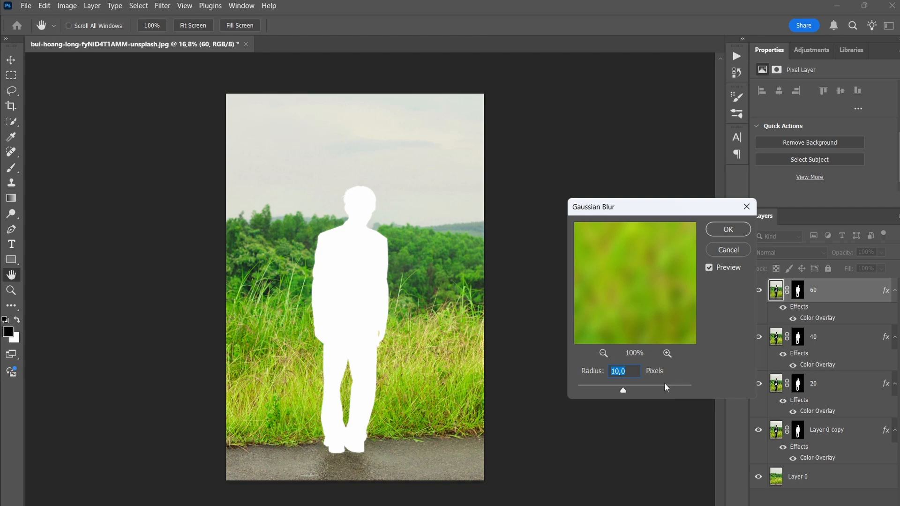
pyautogui.write('60')
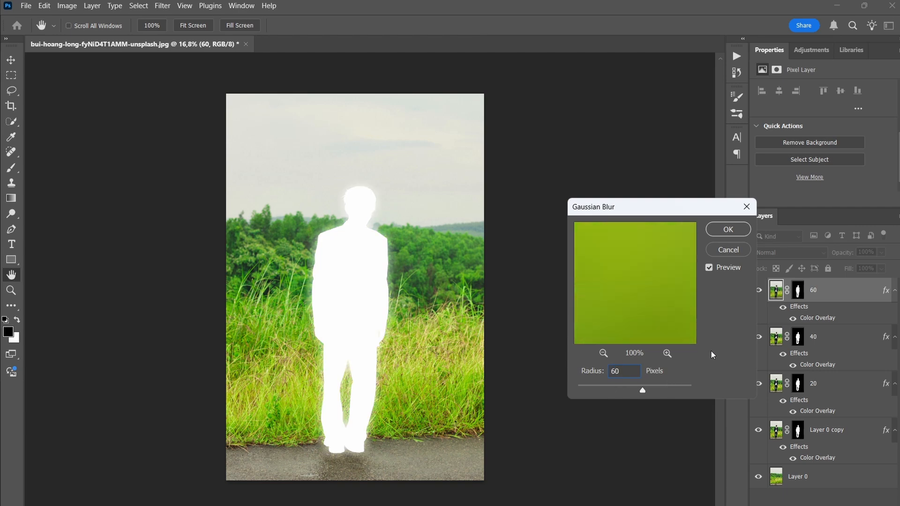
pyautogui.click(725, 231)
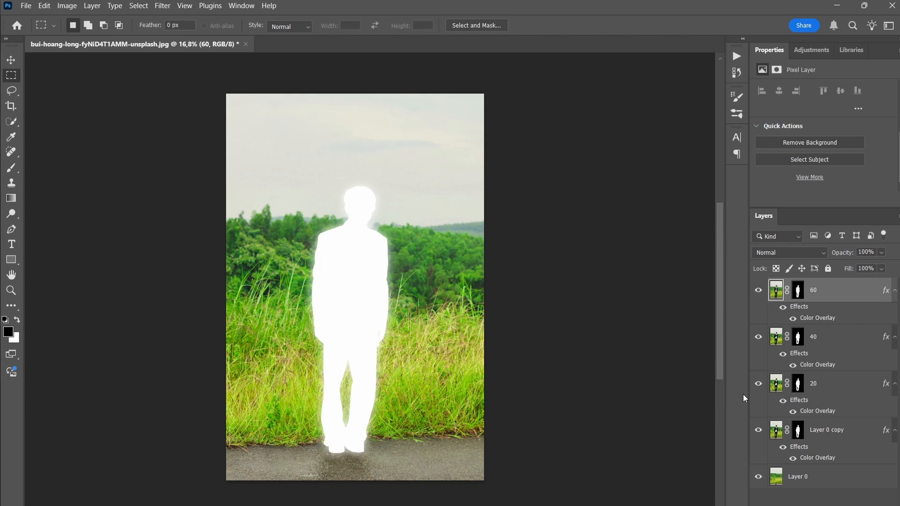
# - Apply a Gaussian Blur with a radius of 40 pixels to layer 40
pyautogui.click(838, 343)
pyautogui.click(164, 6)
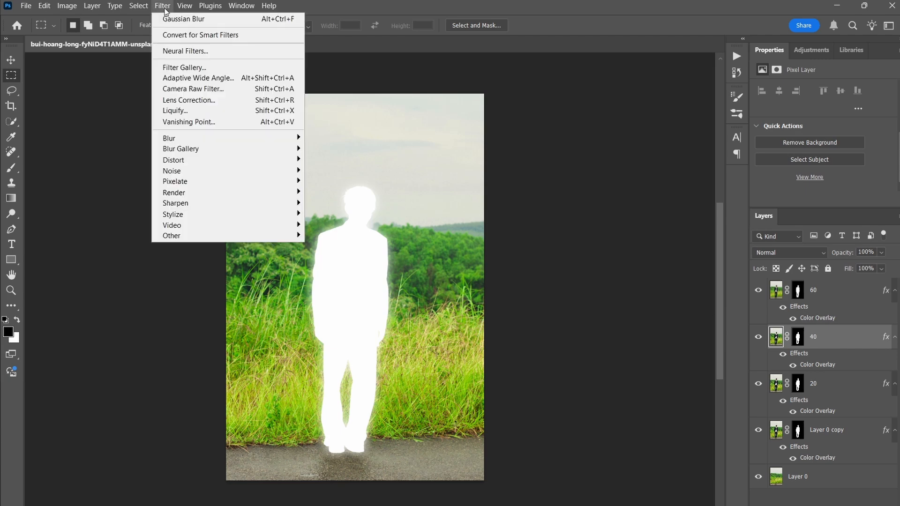
pyautogui.click(336, 182)
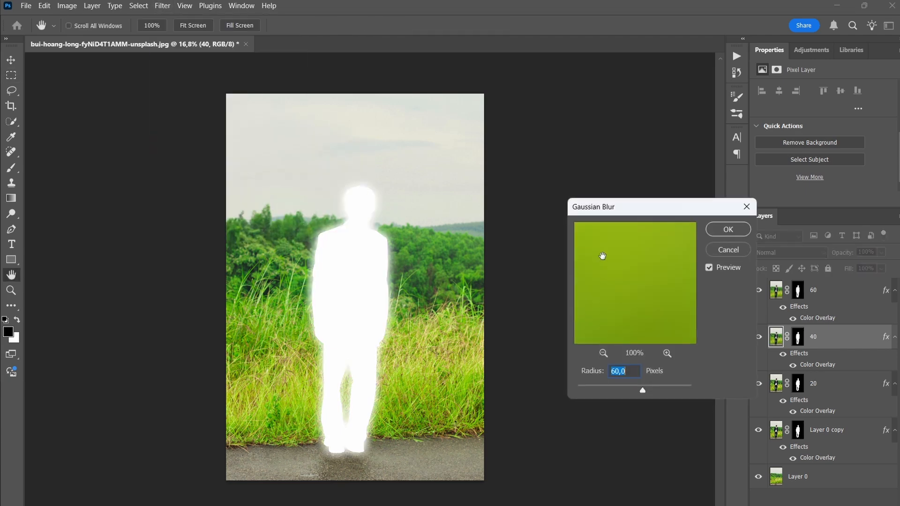
pyautogui.write('40')
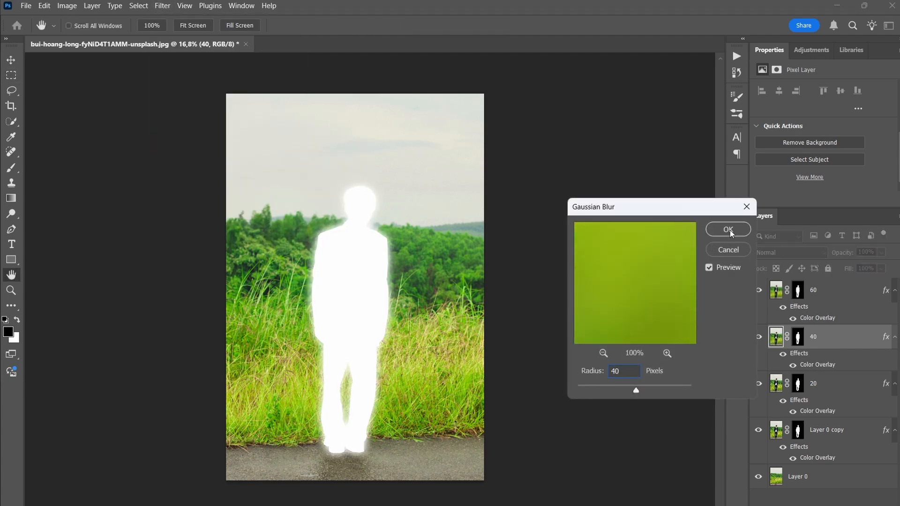
pyautogui.click(728, 229)
# - Apply a Gaussian Blur with a radius of 20 pixels to layer 20
pyautogui.click(832, 388)
pyautogui.click(163, 5)
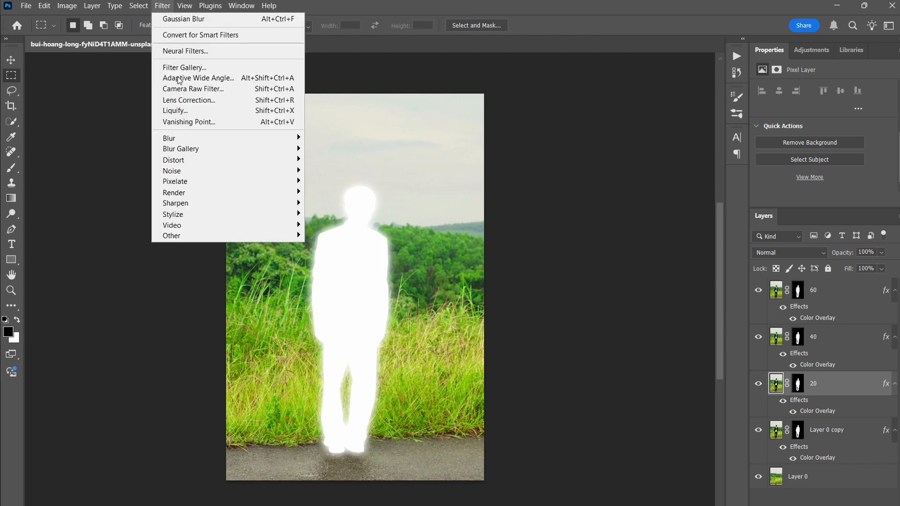
pyautogui.moveTo(182, 137)
pyautogui.click(339, 182)
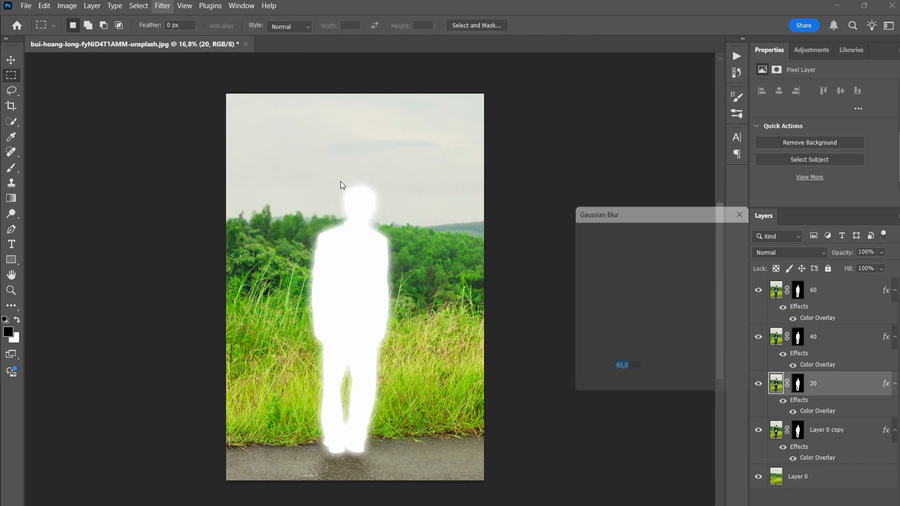
pyautogui.write('20')
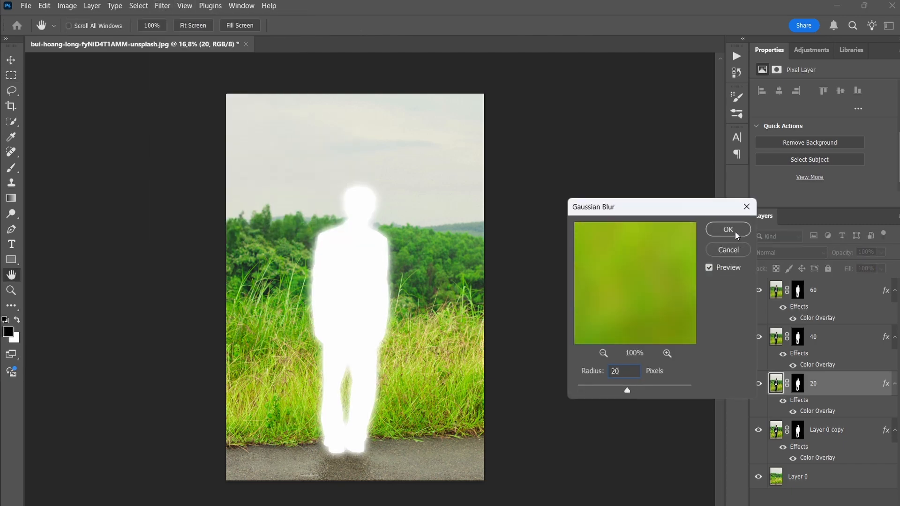
pyautogui.click(728, 230)
pyautogui.press('m')
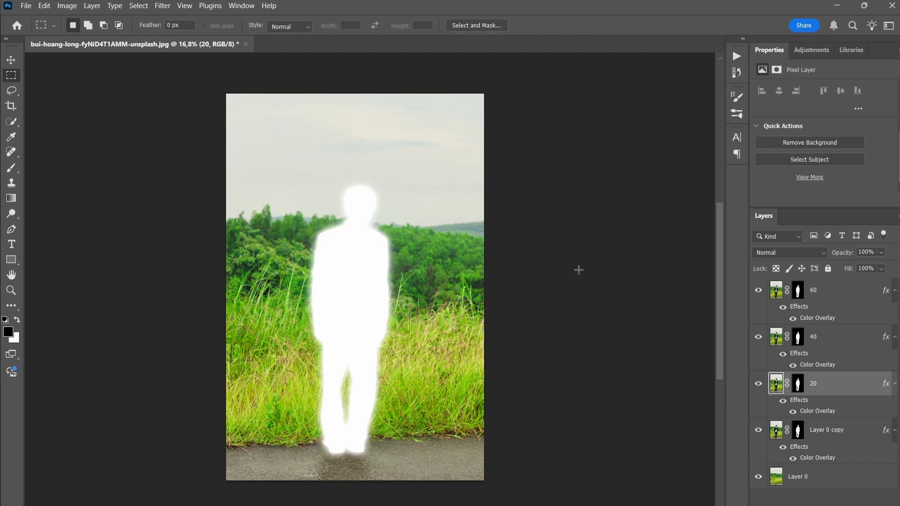
# - Select Layer 0 copy and examine the silhouette's edges closely around the head and shoulders
pyautogui.click(867, 433)
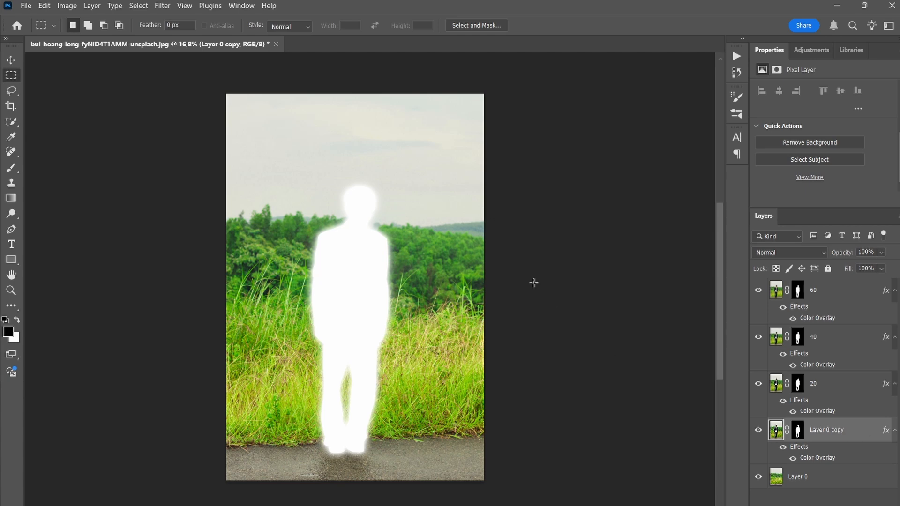
pyautogui.scroll(5, 384, 239)
pyautogui.scroll(4, 384, 240)
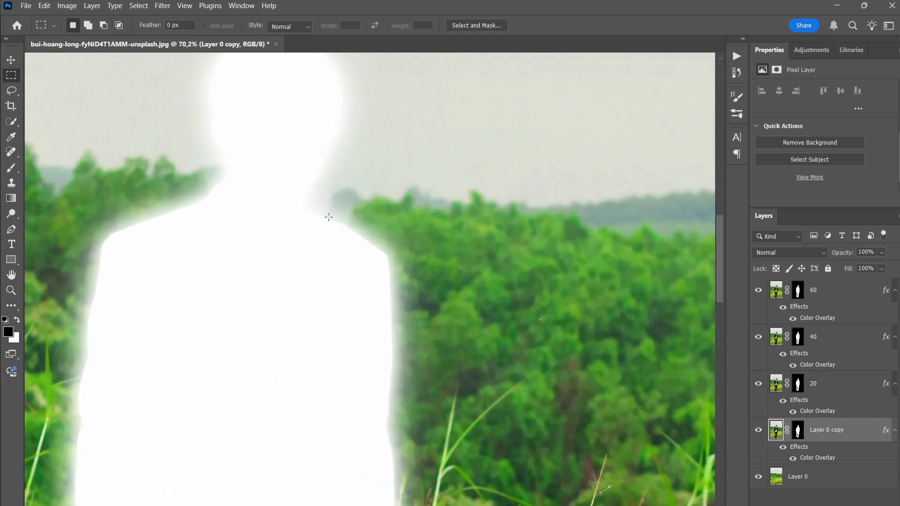
pyautogui.scroll(1, 401, 262)
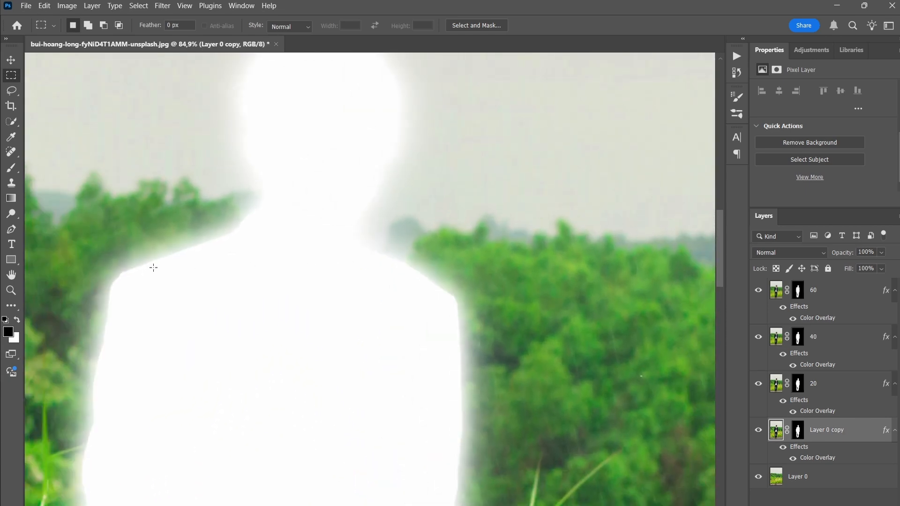
pyautogui.scroll(-2, 262, 258)
pyautogui.scroll(3, 99, 212)
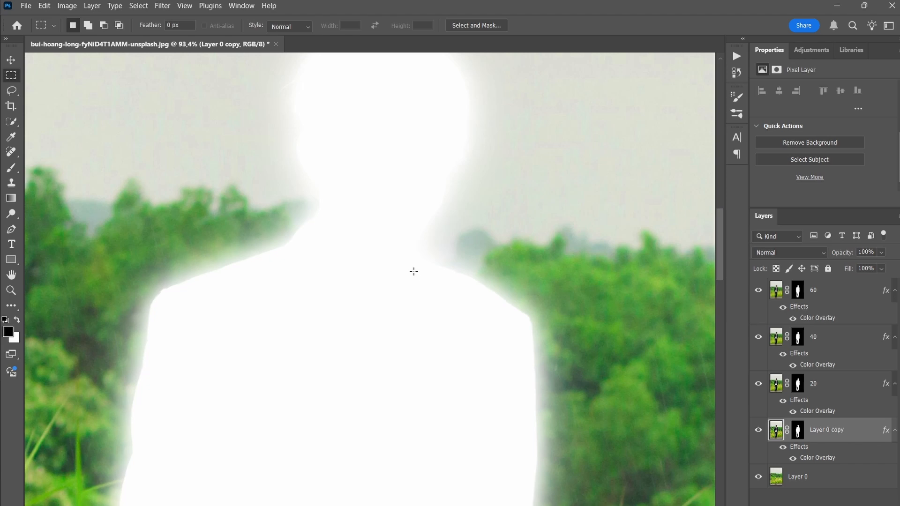
pyautogui.scroll(1, 413, 271)
pyautogui.click(881, 269)
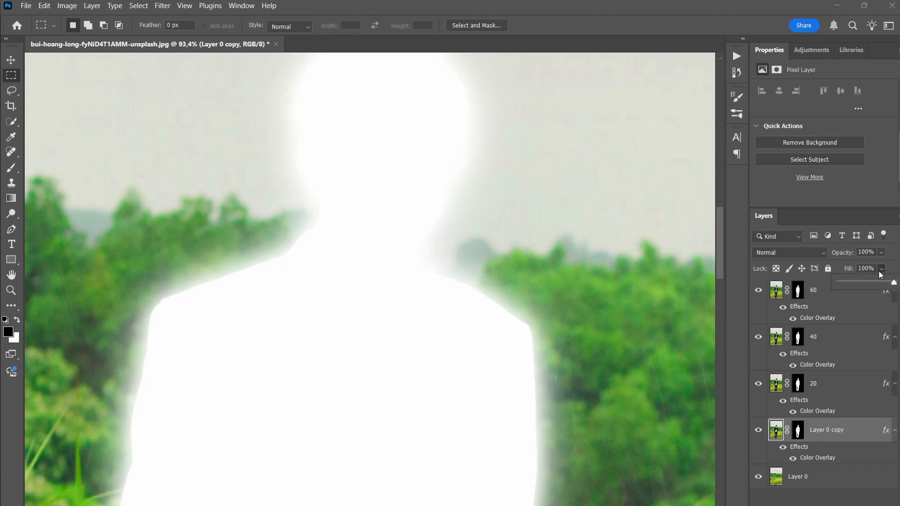
pyautogui.moveTo(859, 279); pyautogui.dragTo(897, 267)
pyautogui.click(881, 252)
pyautogui.scroll(-2, 584, 289)
pyautogui.click(881, 254)
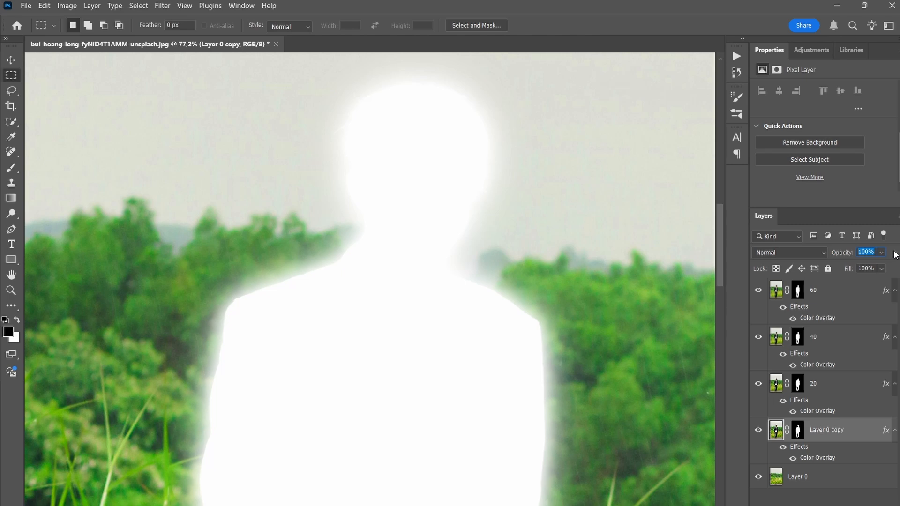
# - Apply a Gaussian Blur with a radius of 7 pixels to Layer 0 copy
pyautogui.click(162, 7)
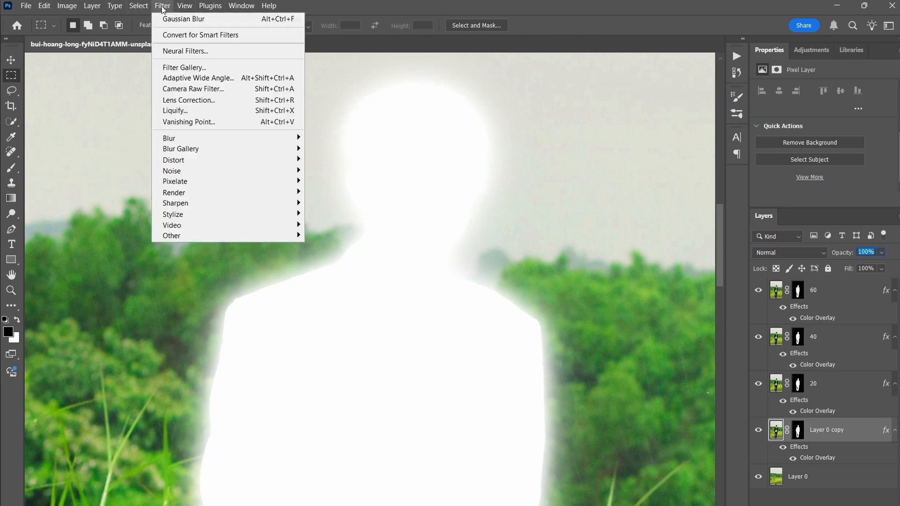
pyautogui.moveTo(262, 138)
pyautogui.click(335, 181)
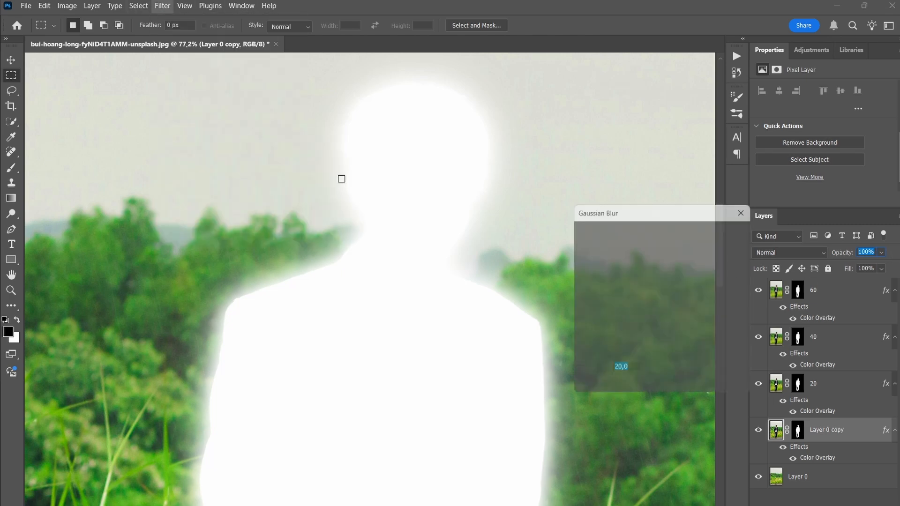
pyautogui.write('5')
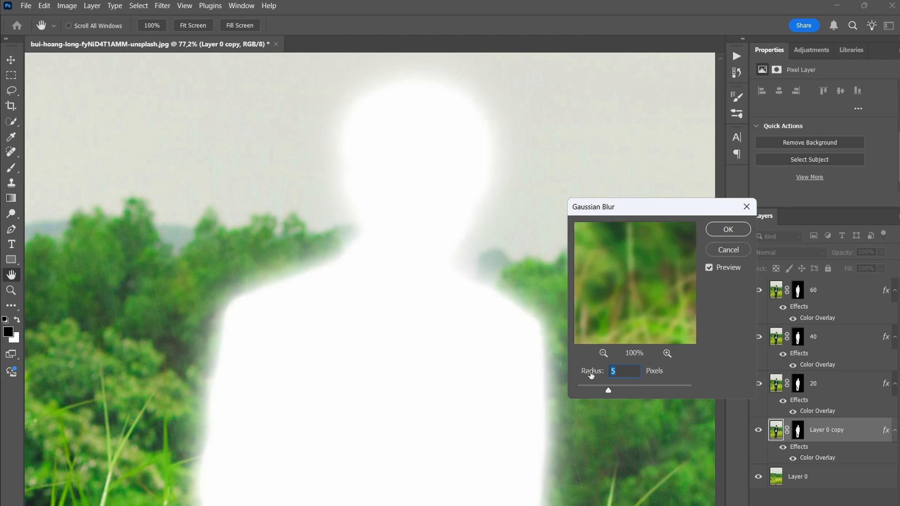
pyautogui.write('7')
pyautogui.click(727, 229)
pyautogui.press('m')
pyautogui.scroll(-5, 446, 268)
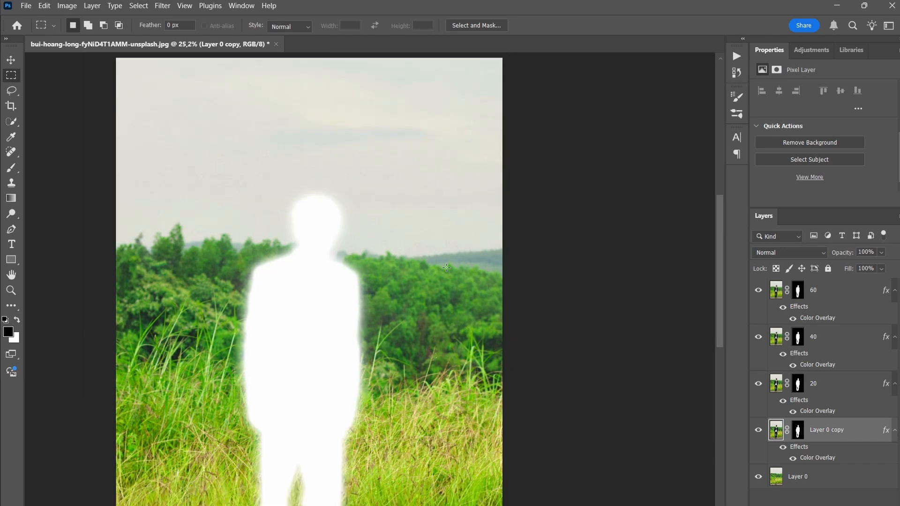
pyautogui.scroll(-2, 446, 268)
pyautogui.scroll(-1, 445, 268)
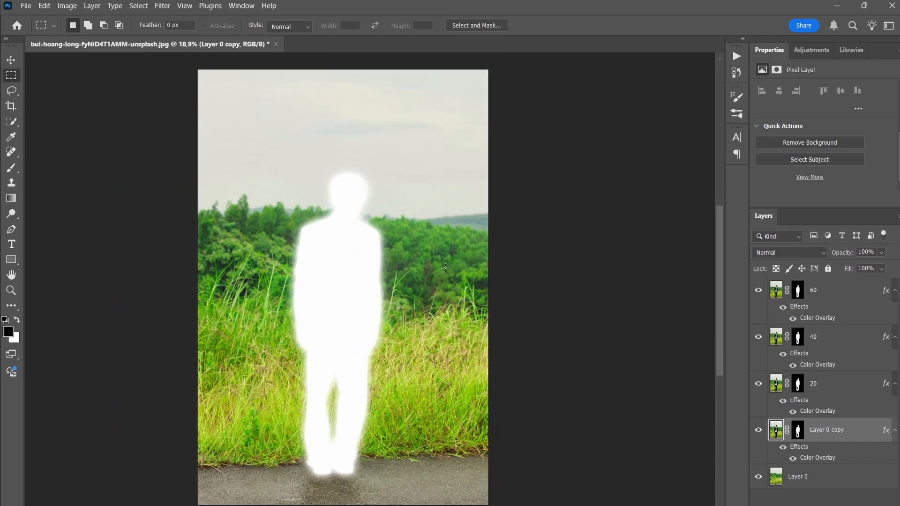
# - Add a Gradient Map adjustment layer above layer 60
pyautogui.click(773, 298)
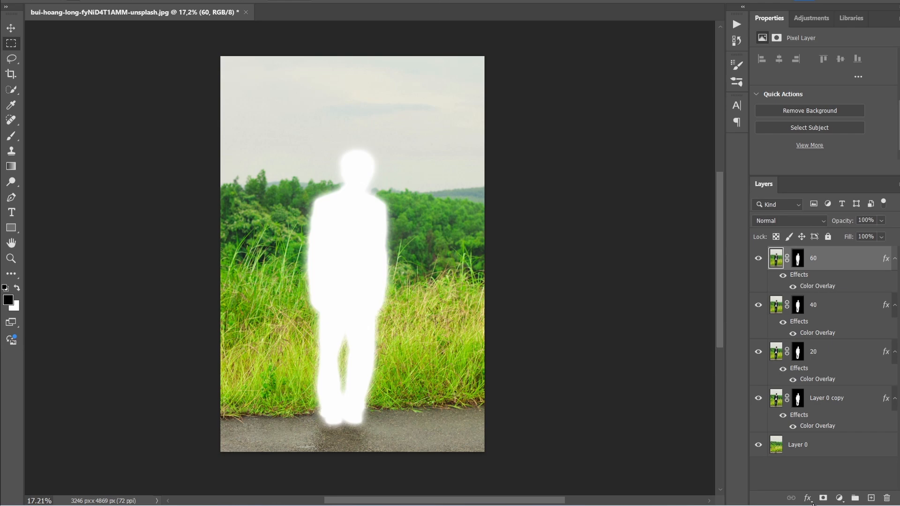
pyautogui.click(839, 498)
pyautogui.click(843, 485)
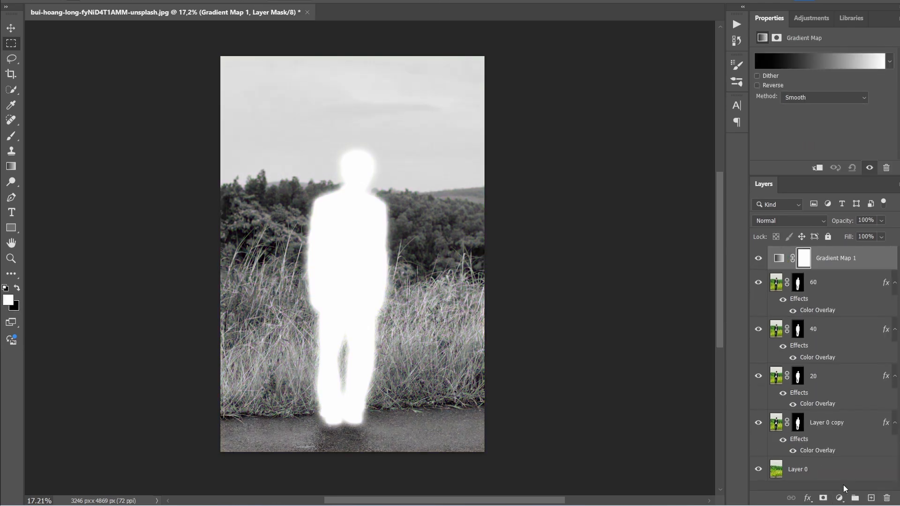
# - Try presets from Kojaif Gradient Maps Vol. 1 on the gradient map and choose Kojaif Gradient Maps 14
pyautogui.click(800, 64)
pyautogui.scroll(-5, 650, 142)
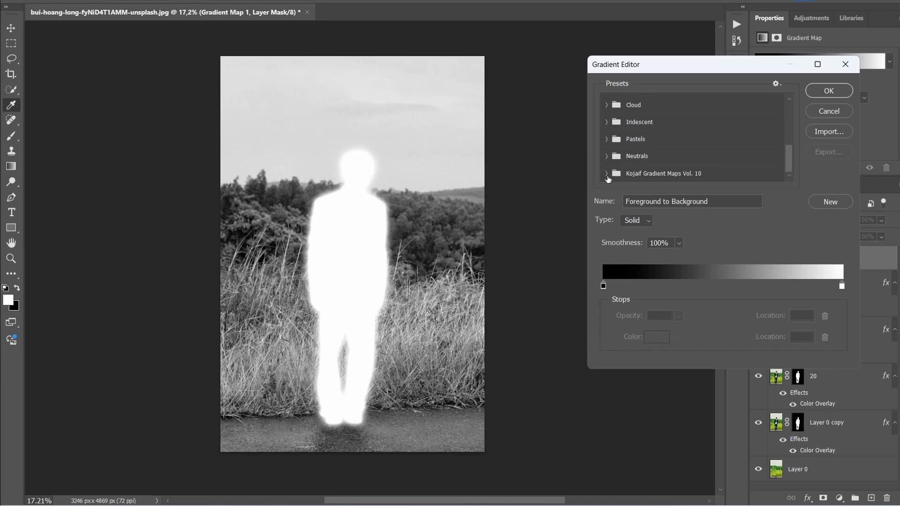
pyautogui.click(606, 173)
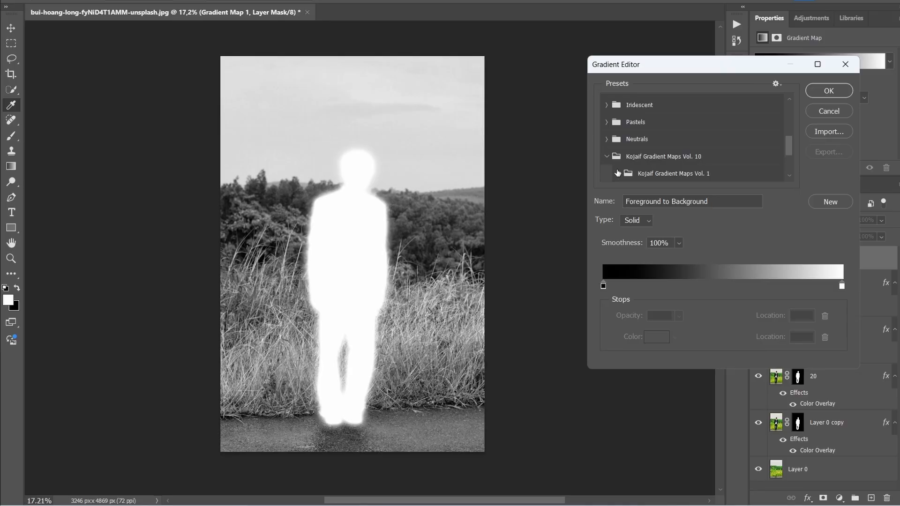
pyautogui.scroll(-3, 639, 140)
pyautogui.click(638, 137)
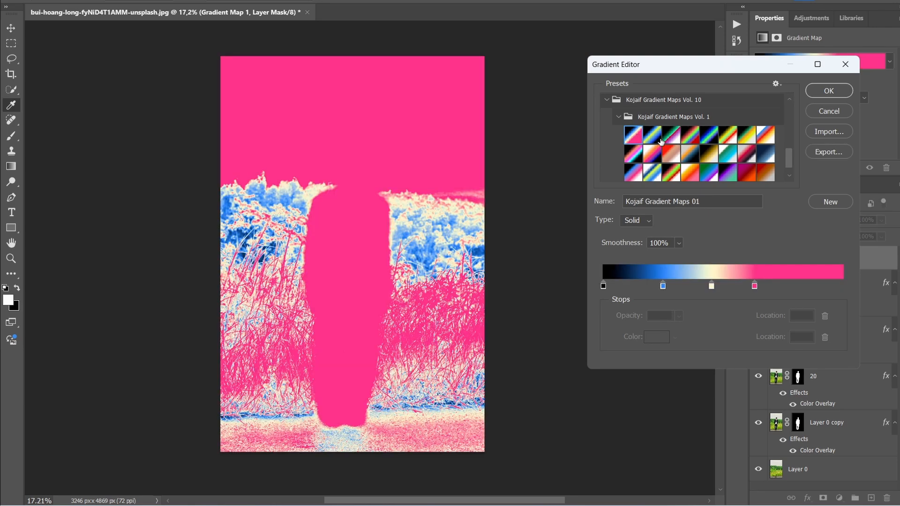
pyautogui.click(657, 141)
pyautogui.click(677, 142)
pyautogui.click(690, 142)
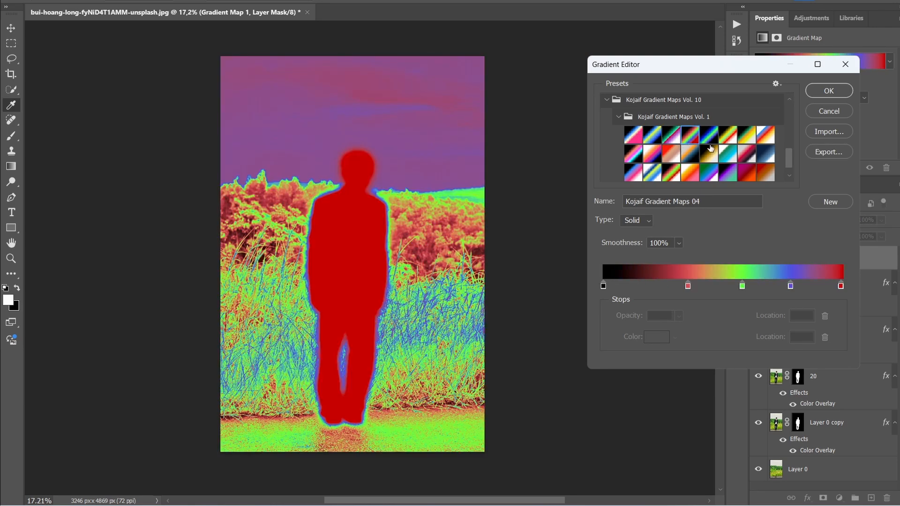
pyautogui.click(724, 151)
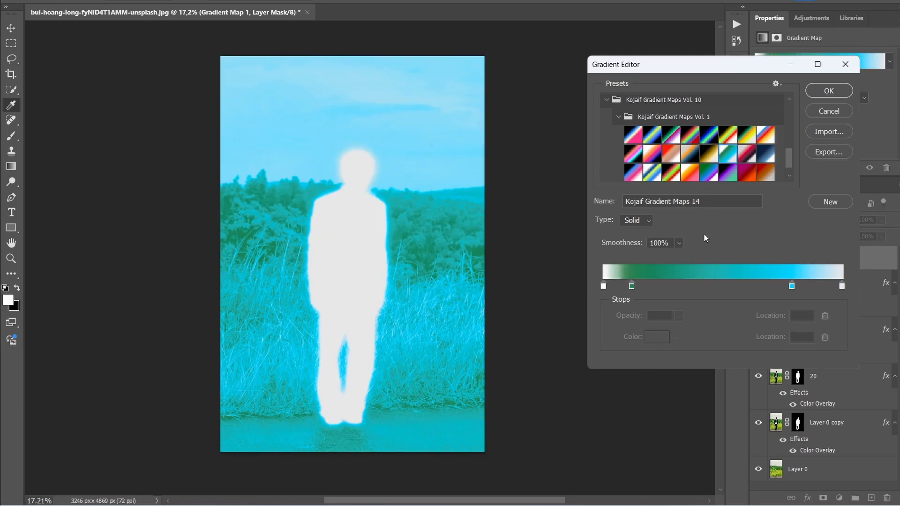
# - Change the color of the gradient's first stop to black (000000)
pyautogui.click(603, 286)
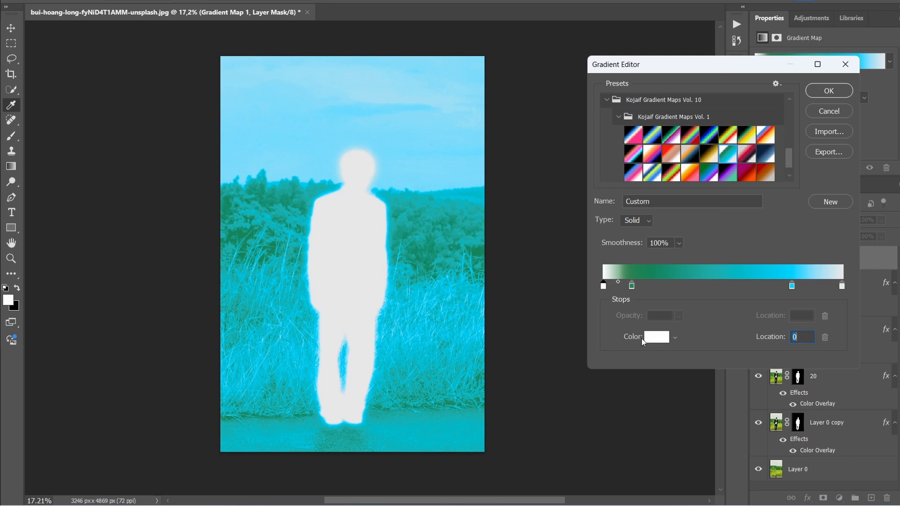
pyautogui.click(656, 340)
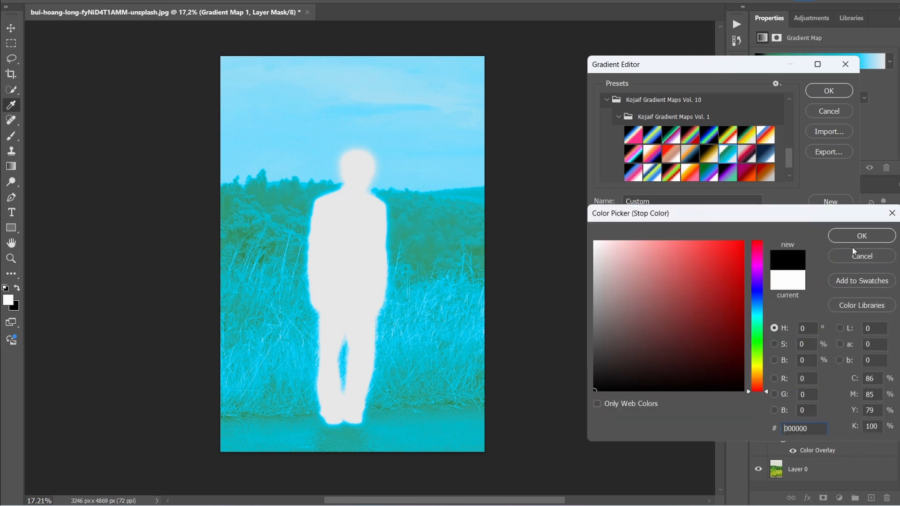
pyautogui.click(837, 240)
# - Move the green gradient stop to location 34 and the cyan stop to location 71, without any extra stop between them
pyautogui.click(651, 285)
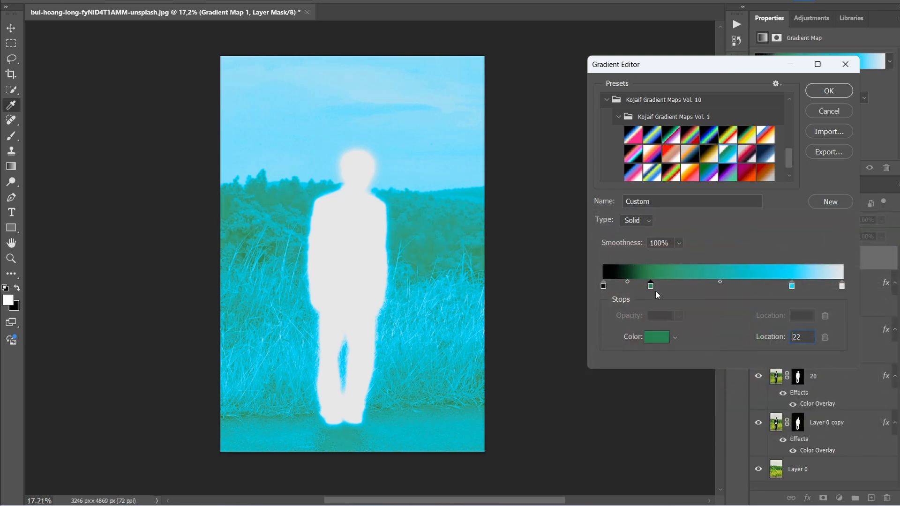
pyautogui.moveTo(650, 285); pyautogui.dragTo(685, 287)
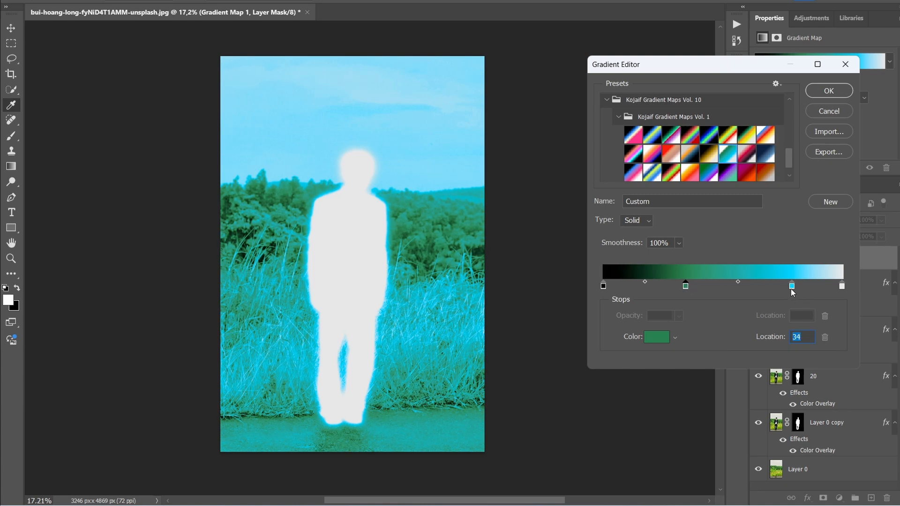
pyautogui.moveTo(792, 292); pyautogui.dragTo(744, 287)
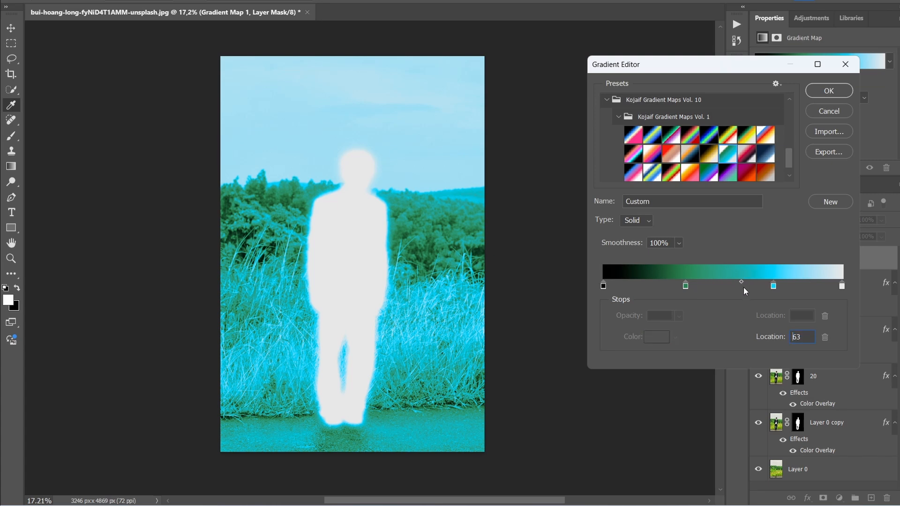
pyautogui.click(729, 287)
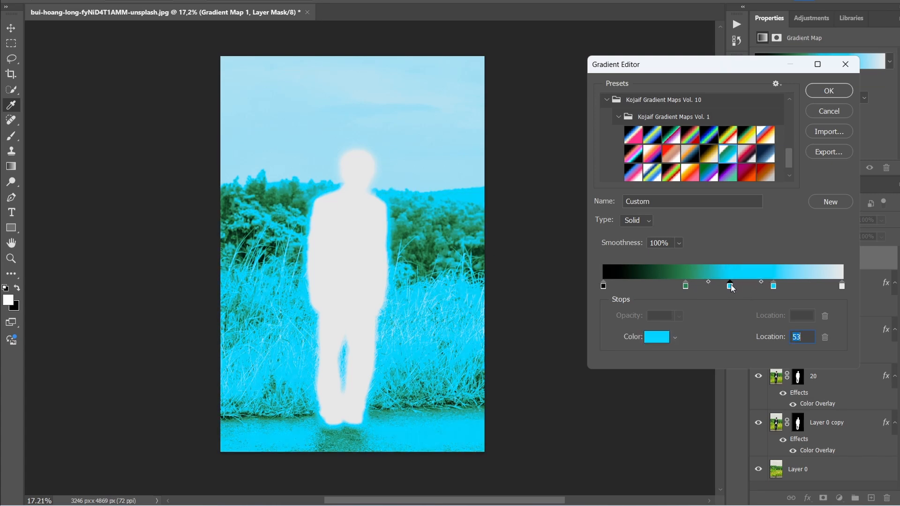
pyautogui.click(825, 335)
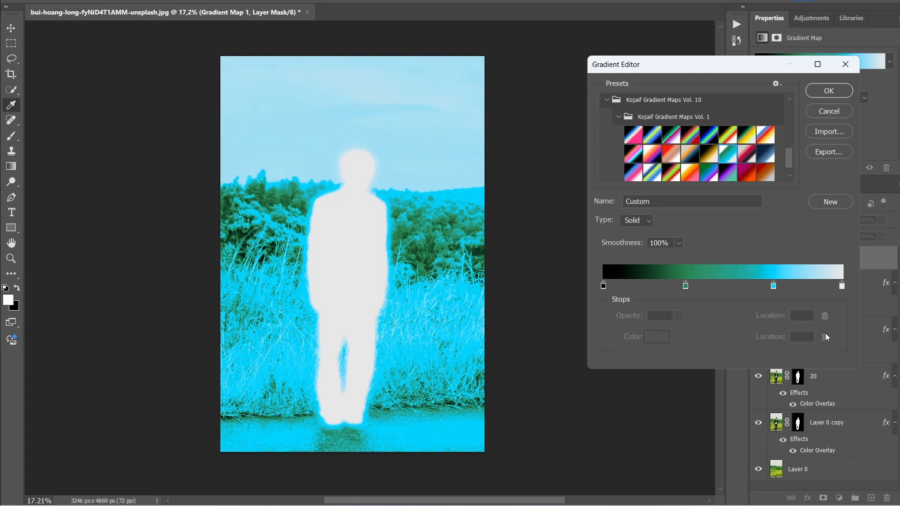
pyautogui.click(773, 285)
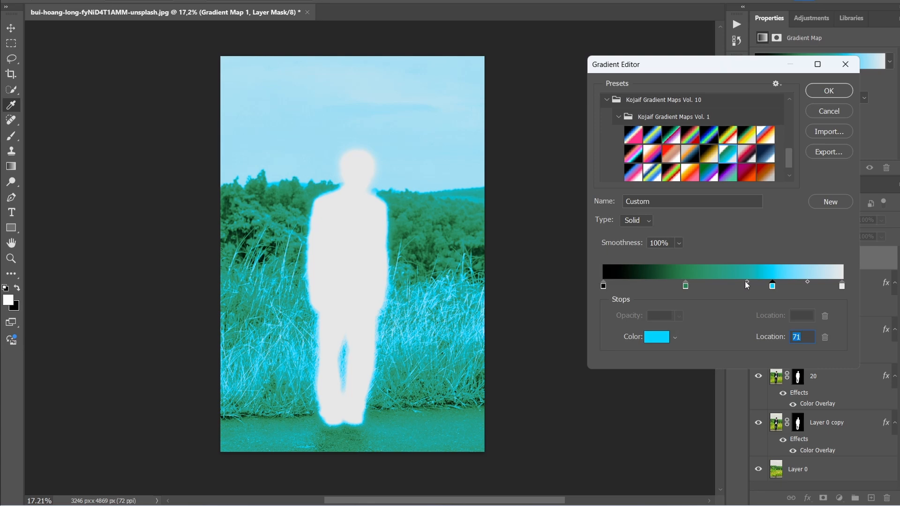
# - Set the gradient midpoints to 73 between black and green, 48 between green and cyan, and 73 after cyan, and accept the gradient
pyautogui.click(732, 282)
pyautogui.moveTo(732, 282); pyautogui.dragTo(727, 282)
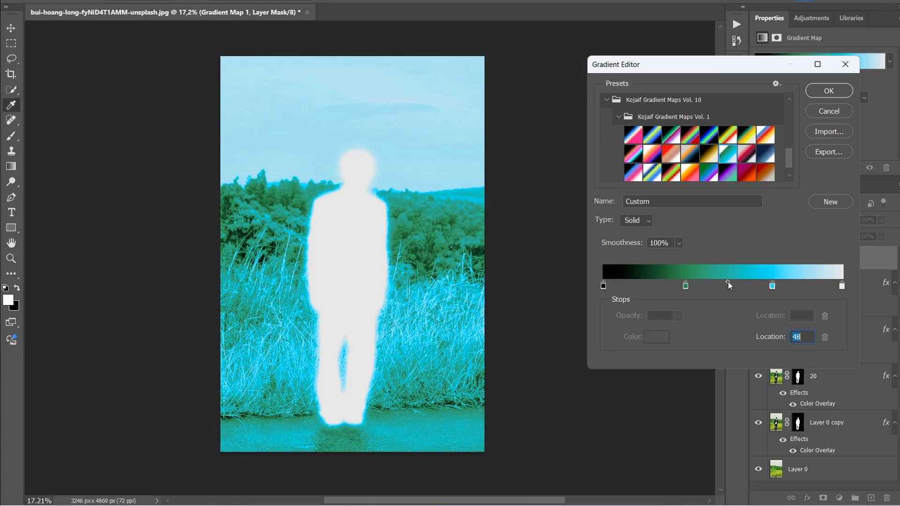
pyautogui.click(603, 286)
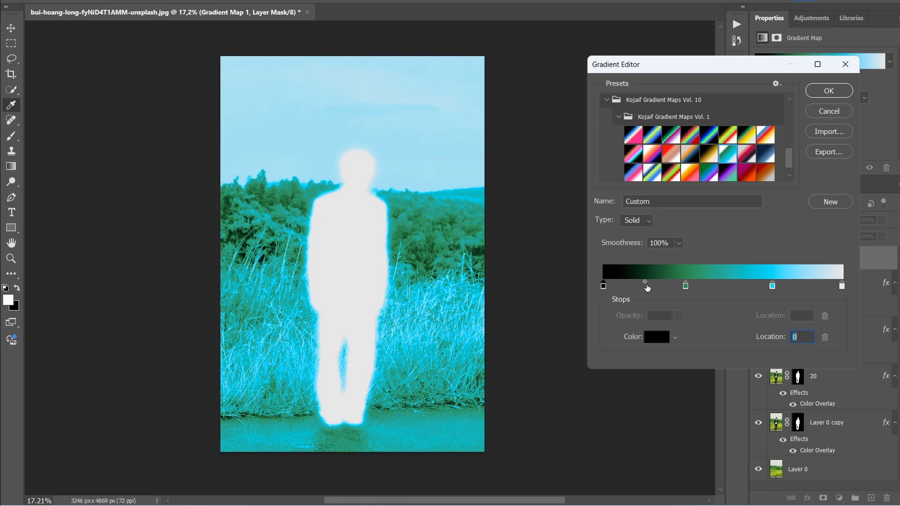
pyautogui.moveTo(645, 282); pyautogui.dragTo(665, 287)
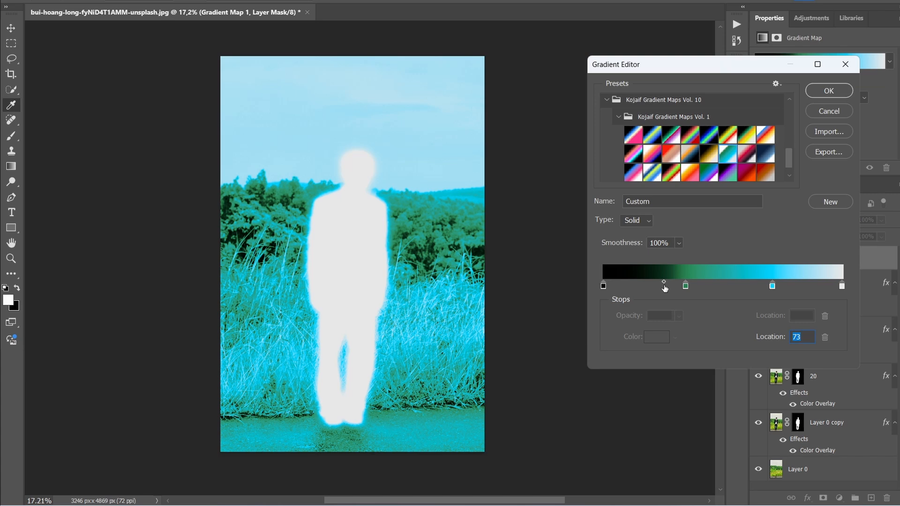
pyautogui.click(842, 287)
pyautogui.moveTo(807, 281)
pyautogui.mouseDown()
pyautogui.moveTo(792, 282)
pyautogui.moveTo(822, 283)
pyautogui.mouseUp()
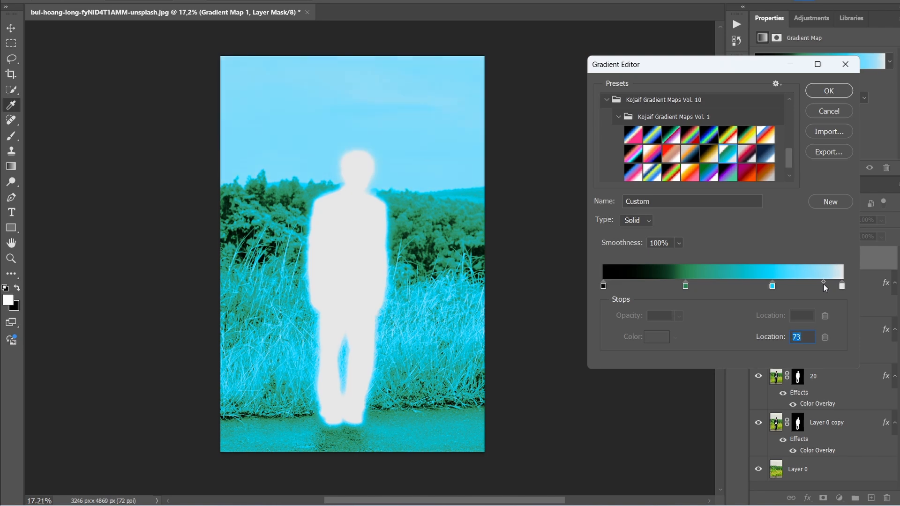
pyautogui.click(825, 90)
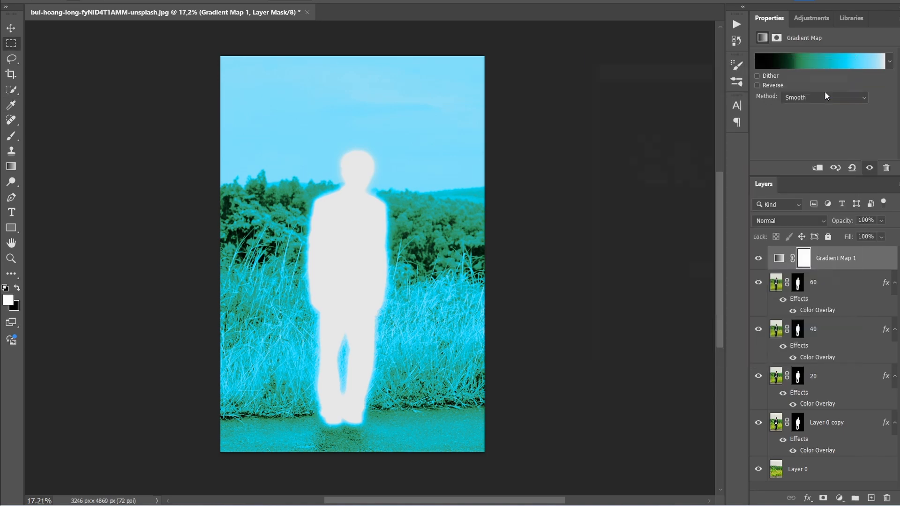